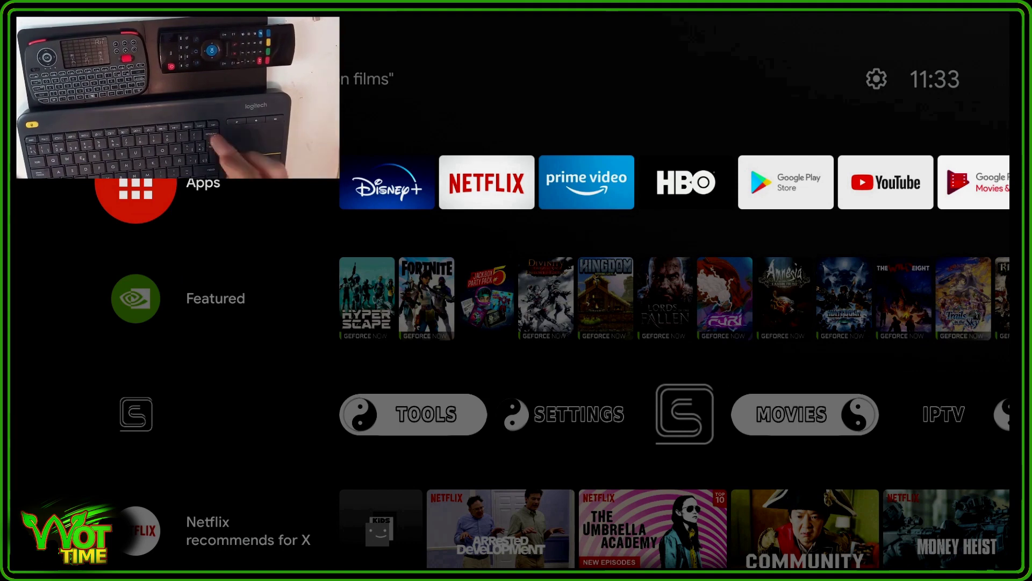
Step: Bring up the two app shortcut lists over the yin-yang launcher screen, closing each one after viewing it
key("F7")
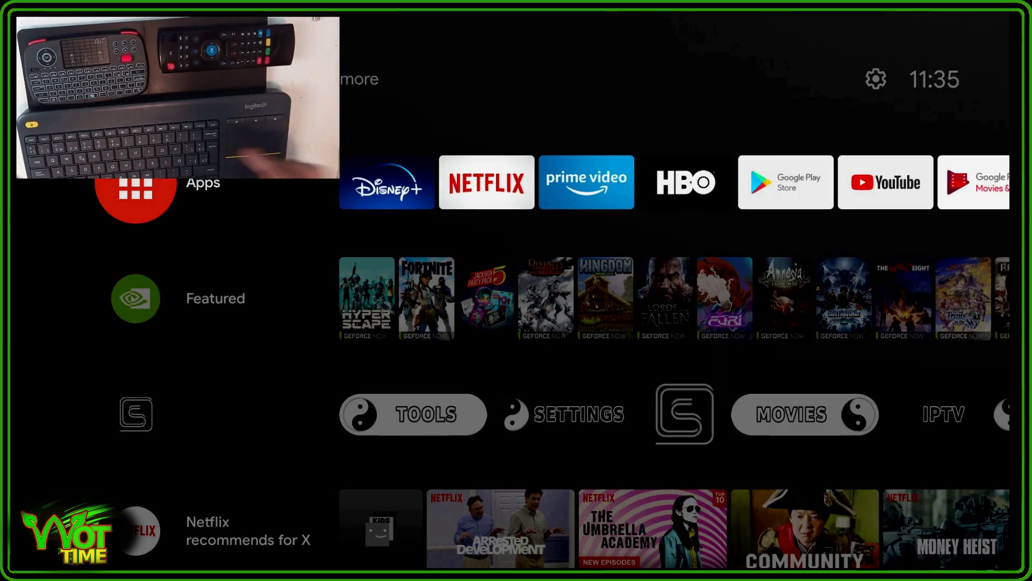
key("F8")
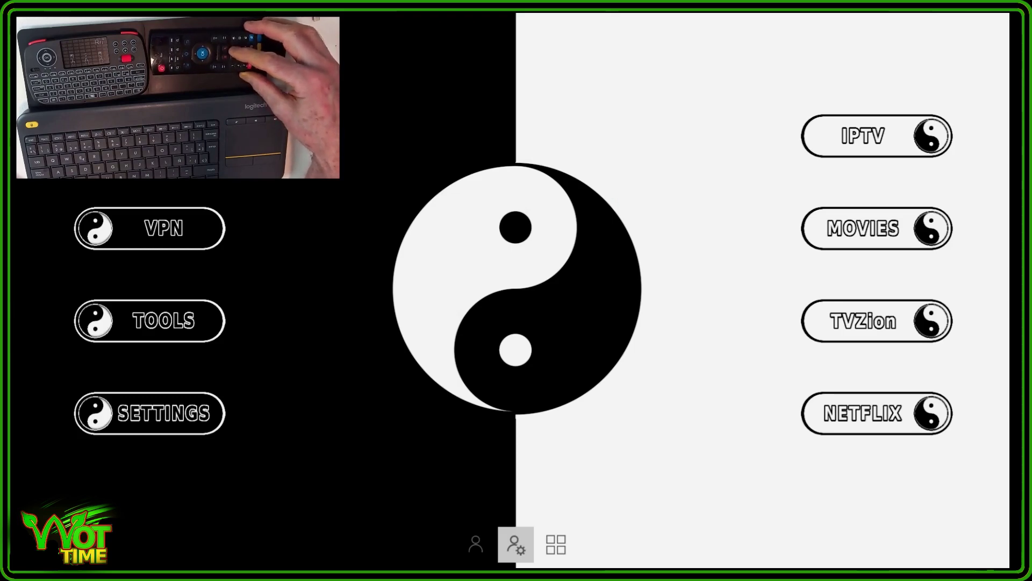
key("Menu")
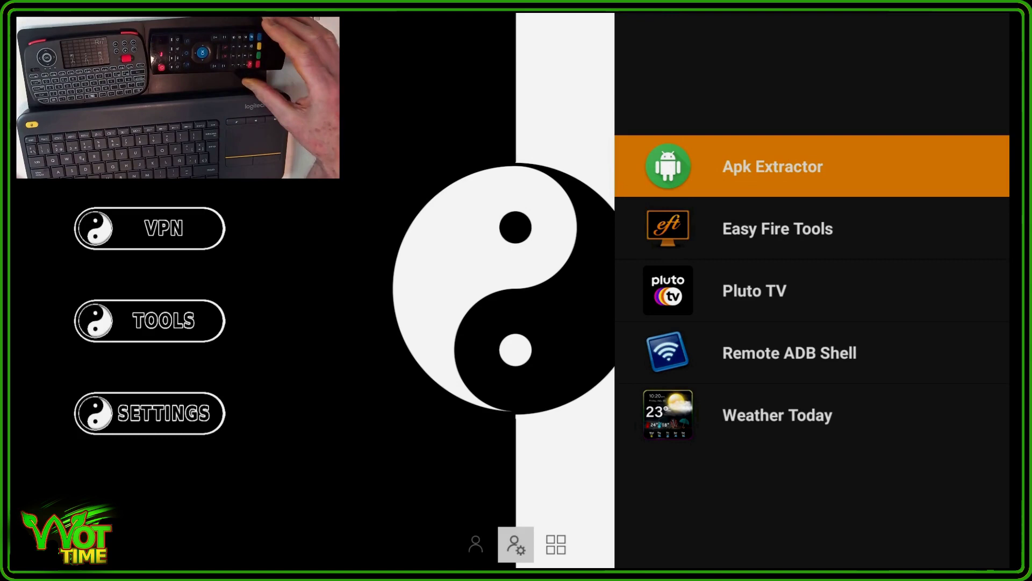
key("Escape")
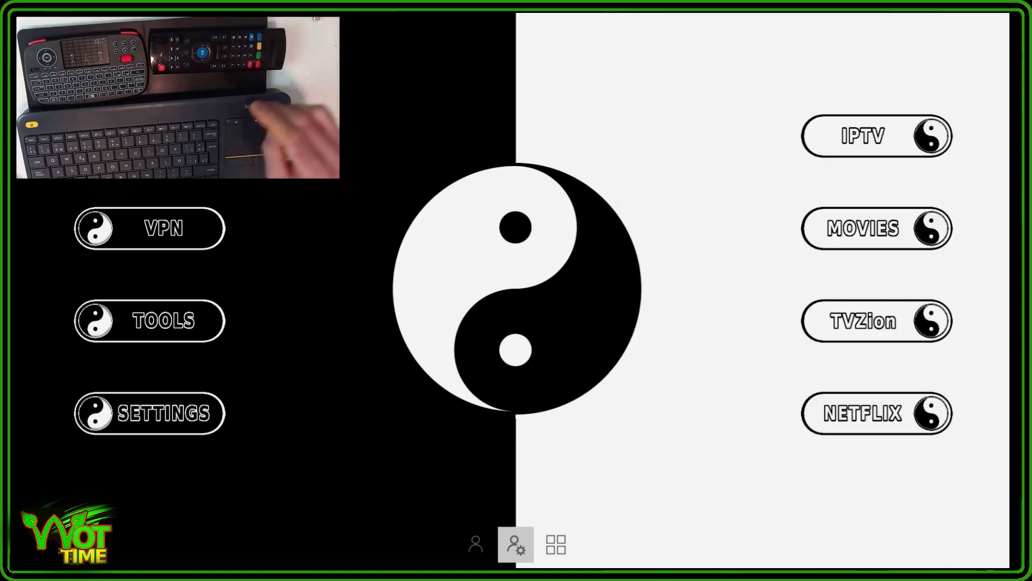
key("Menu")
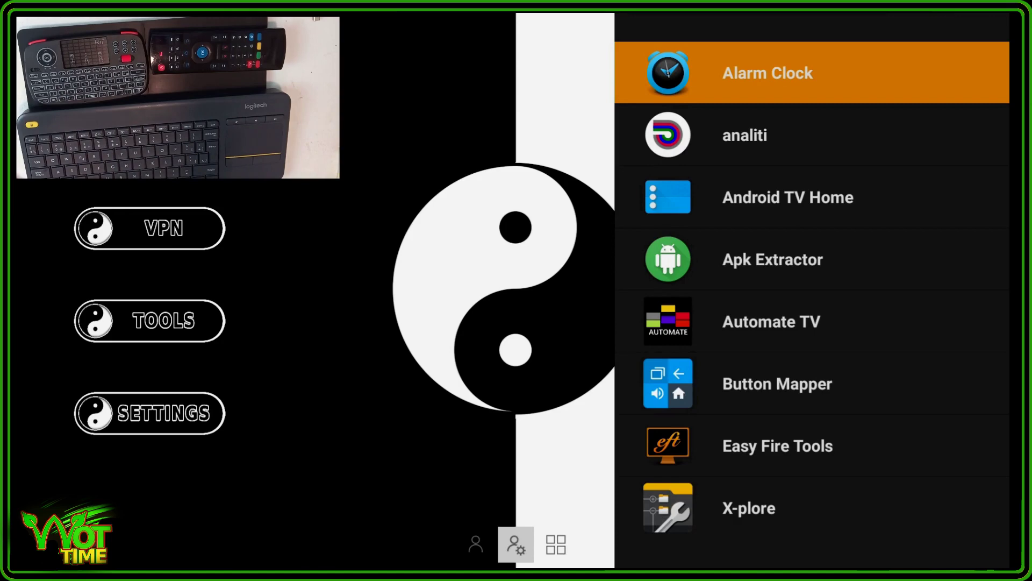
key("Escape")
Step: Open Easy Fire Tools from the app shortcut list over YouTube, and return to YouTube
key("alt+Tab")
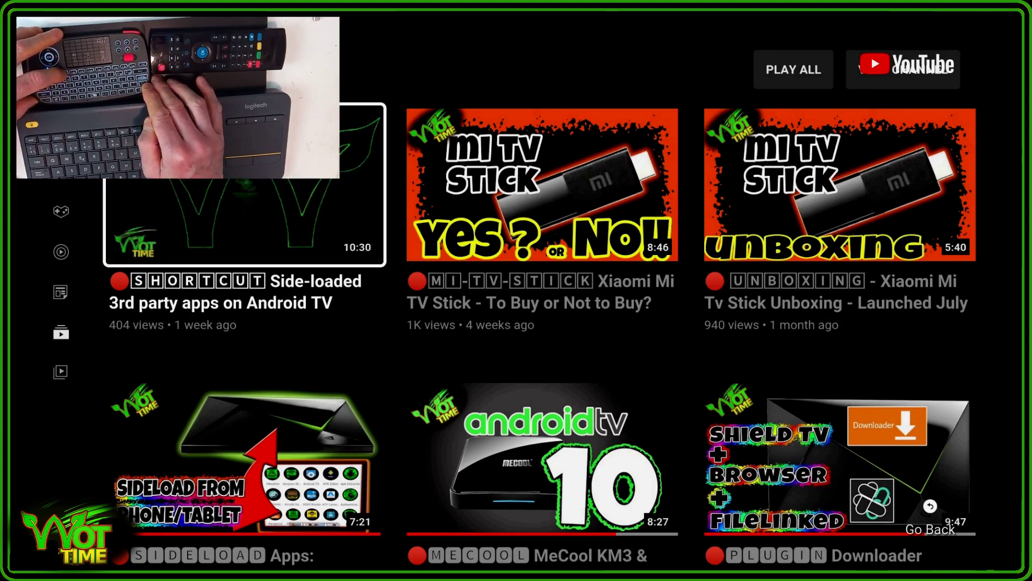
key("super")
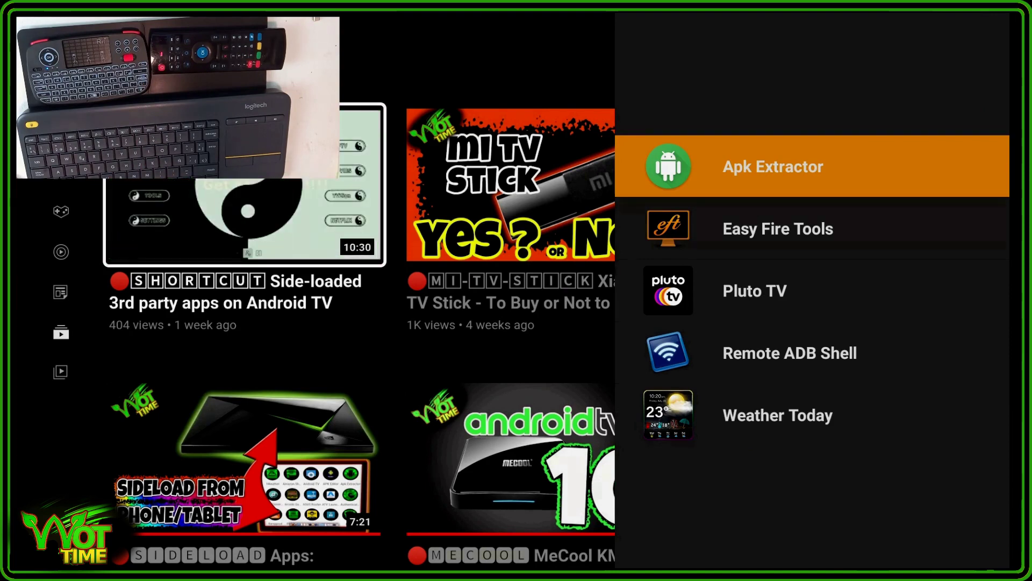
key("Down")
key("Down")
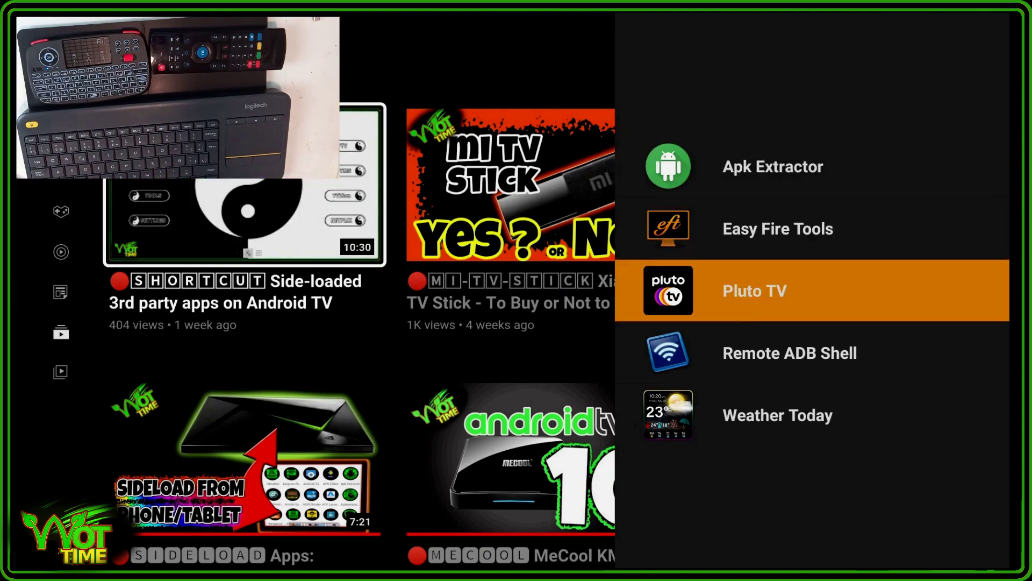
key("Up")
key("Return")
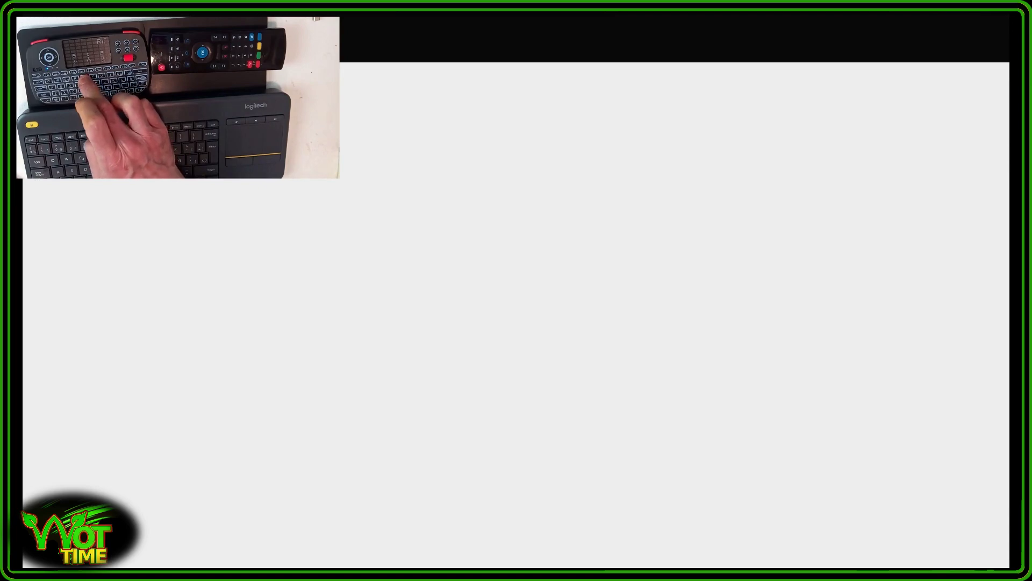
key("Escape")
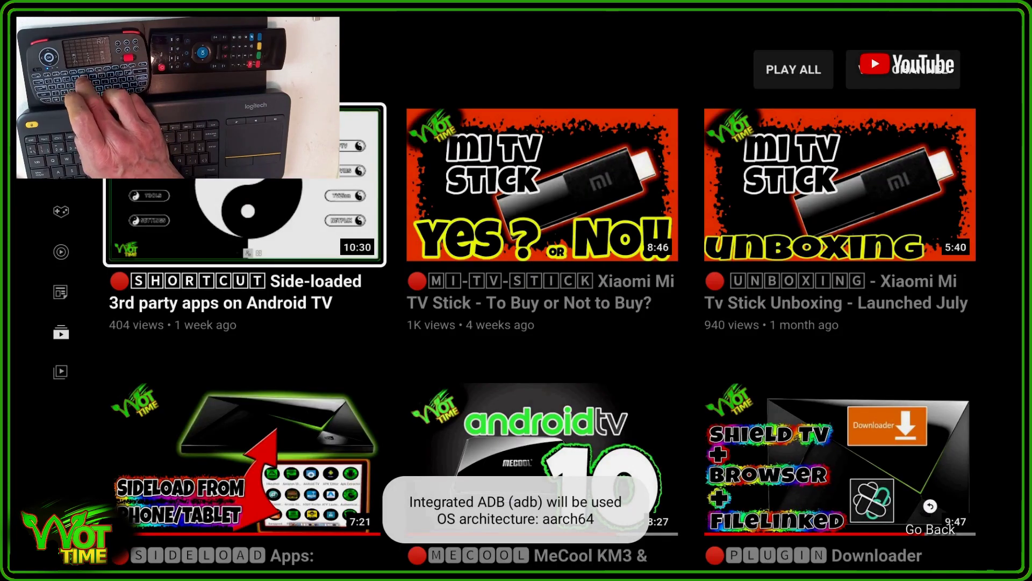
Step: Bring up the app list starting with Alarm Clock over YouTube, and leave for the home screen
key("Menu")
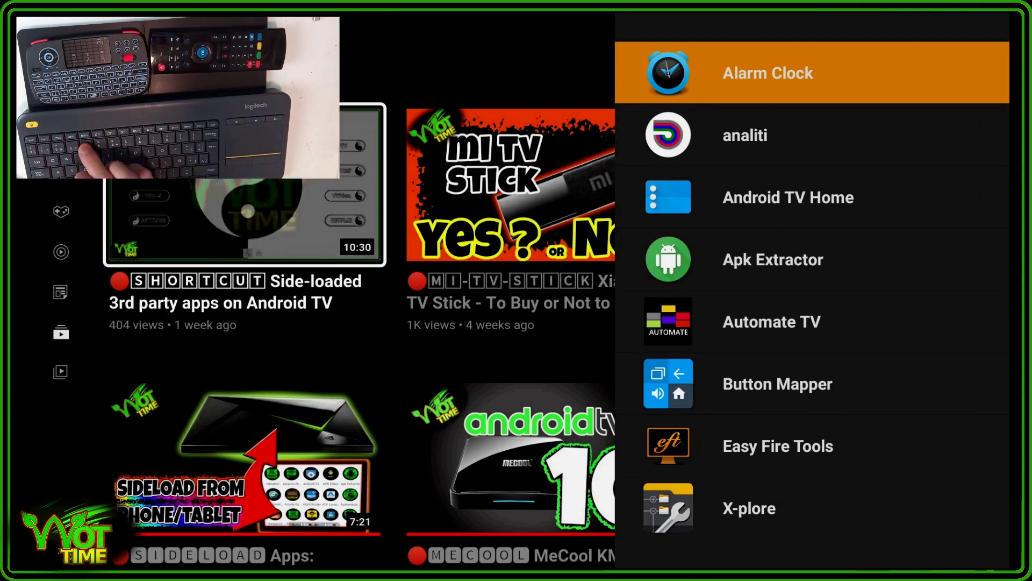
key("Home")
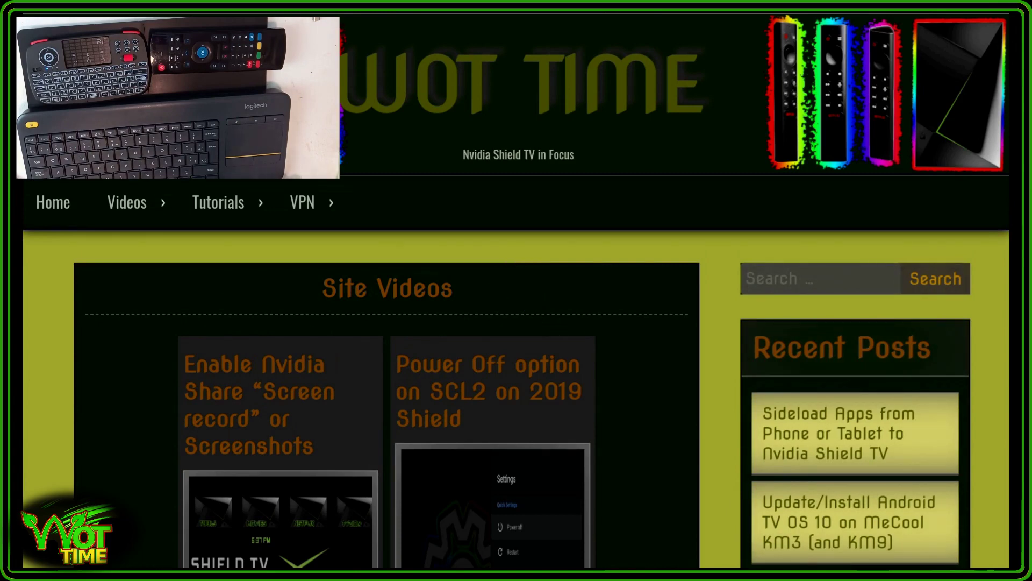
key("Home")
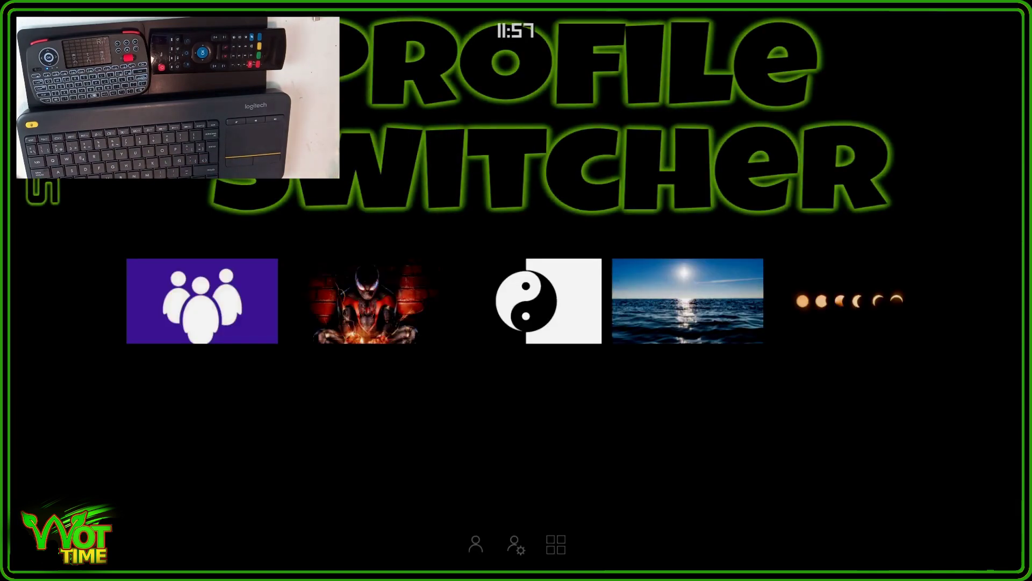
Step: Browse the profile thumbnails in Profile Switcher to the last one and back to the yin-yang profile
key("Right")
key("Right")
key("Right")
key("Right")
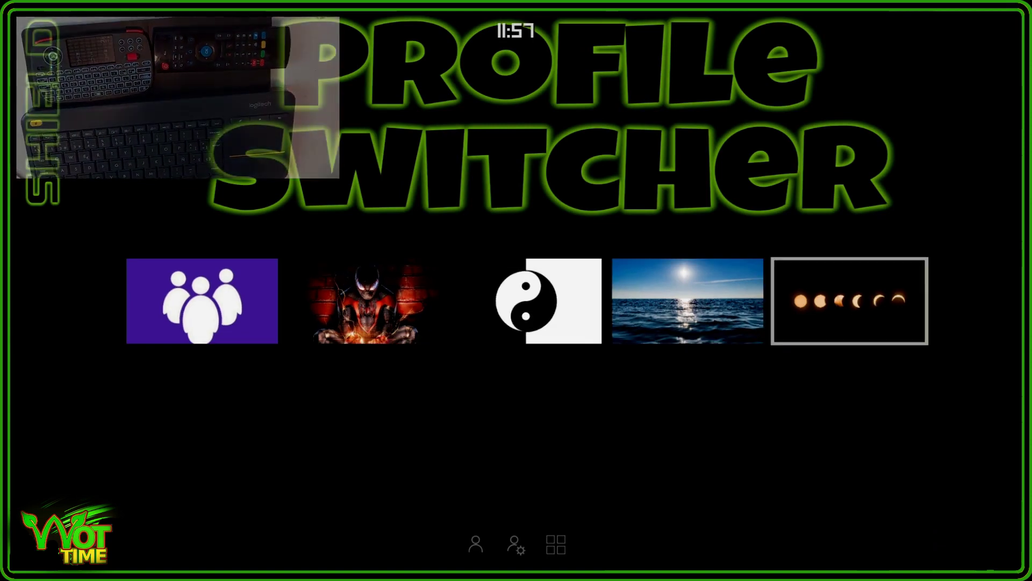
key("Left")
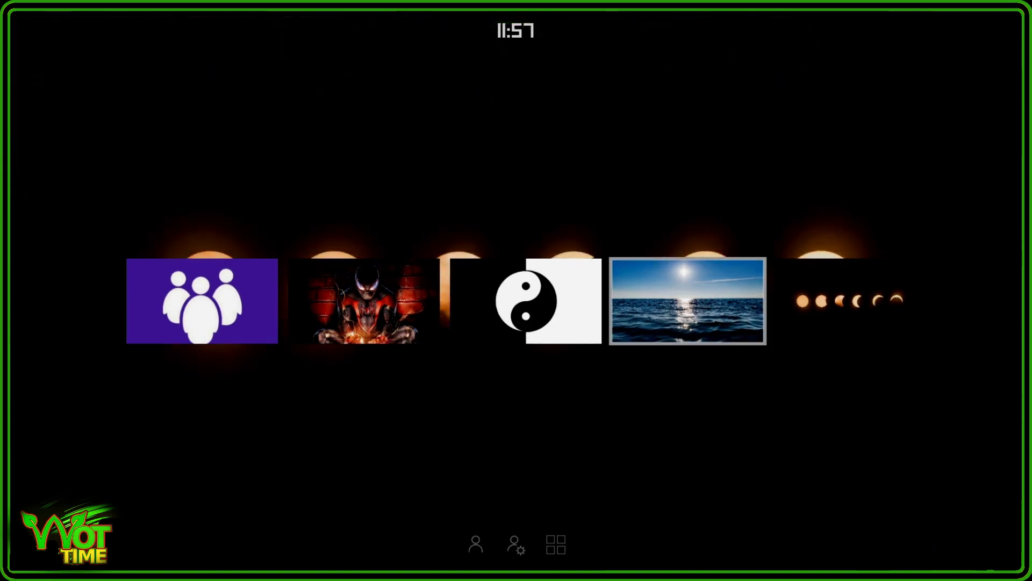
key("Left")
key("Left")
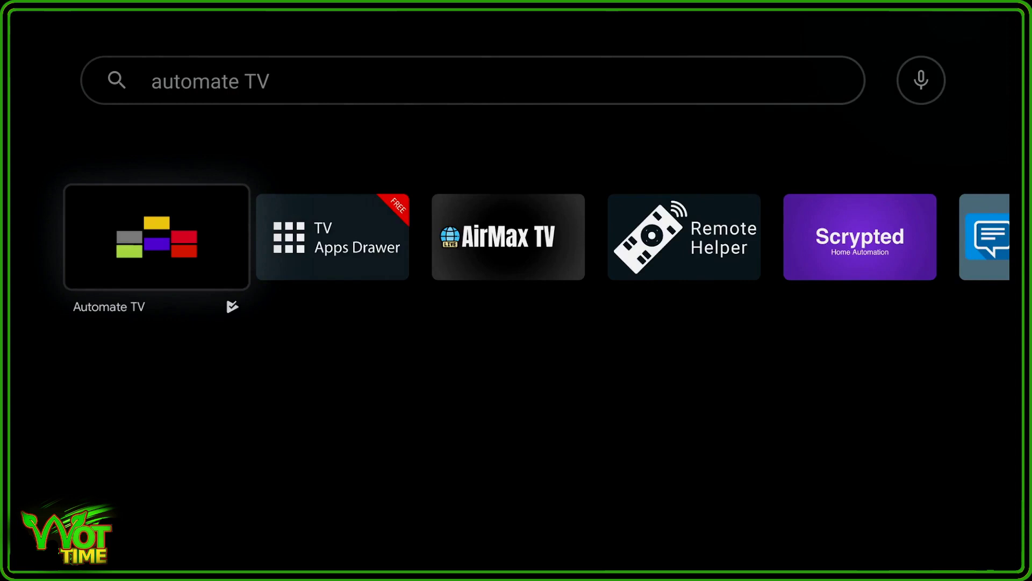
Step: Launch Automate TV from the store search results and go to Device Preferences in the Android settings
key("Return")
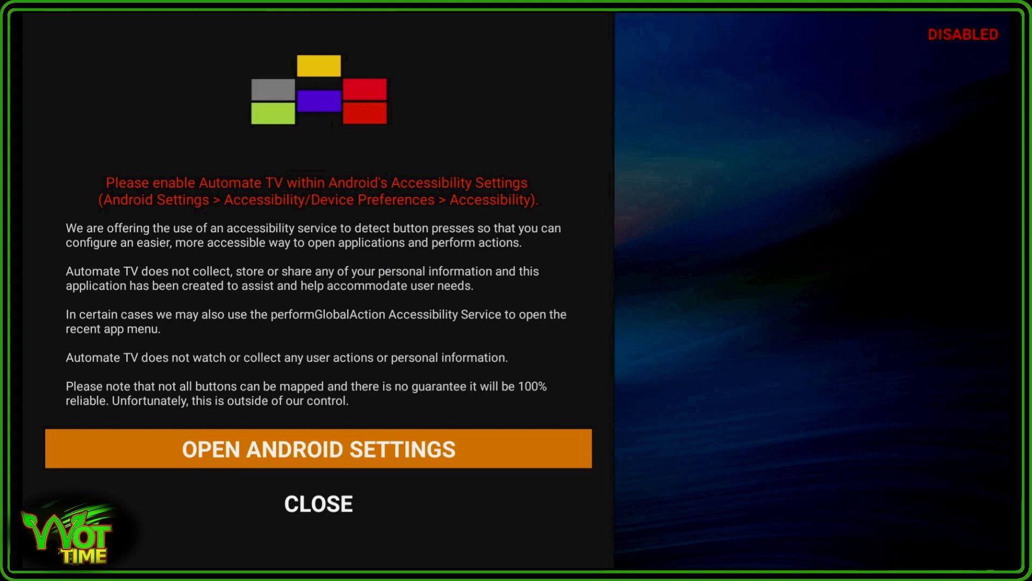
key("Menu")
key("Down")
key("Down")
key("Down")
key("Down")
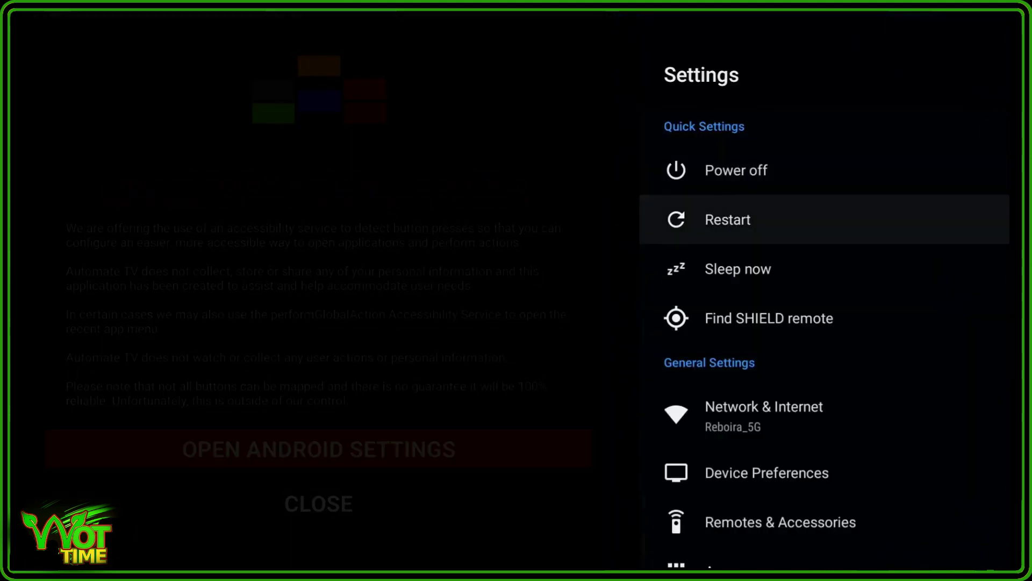
key("Down")
key("Down")
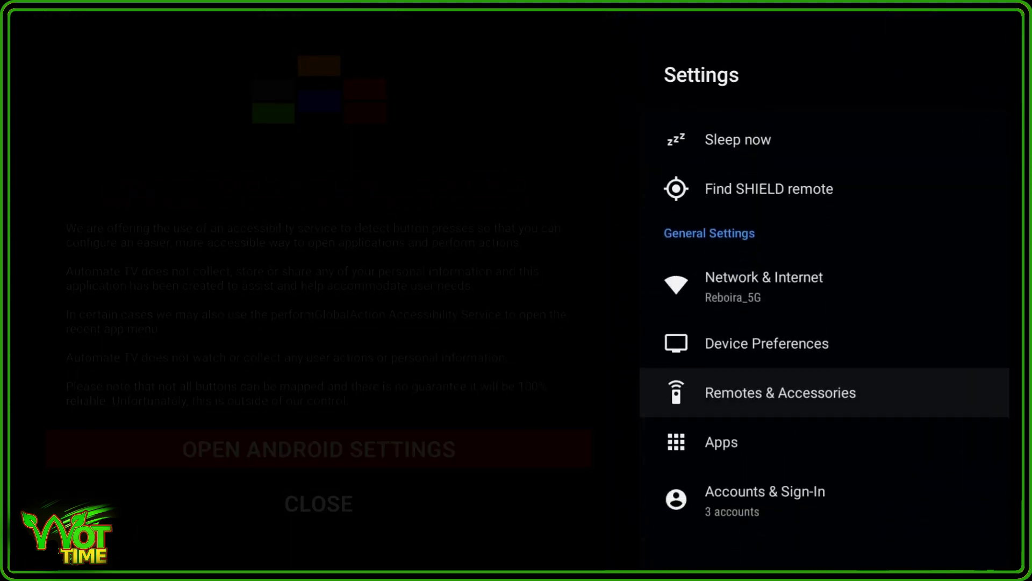
key("Up")
key("Return")
Step: Open the Accessibility settings within Device Preferences
key("Down")
key("Down")
key("Down")
key("Down")
key("Down")
key("Down")
key("Down")
key("Down")
key("Down")
key("Down")
key("Down")
key("Down")
key("Down")
key("Down")
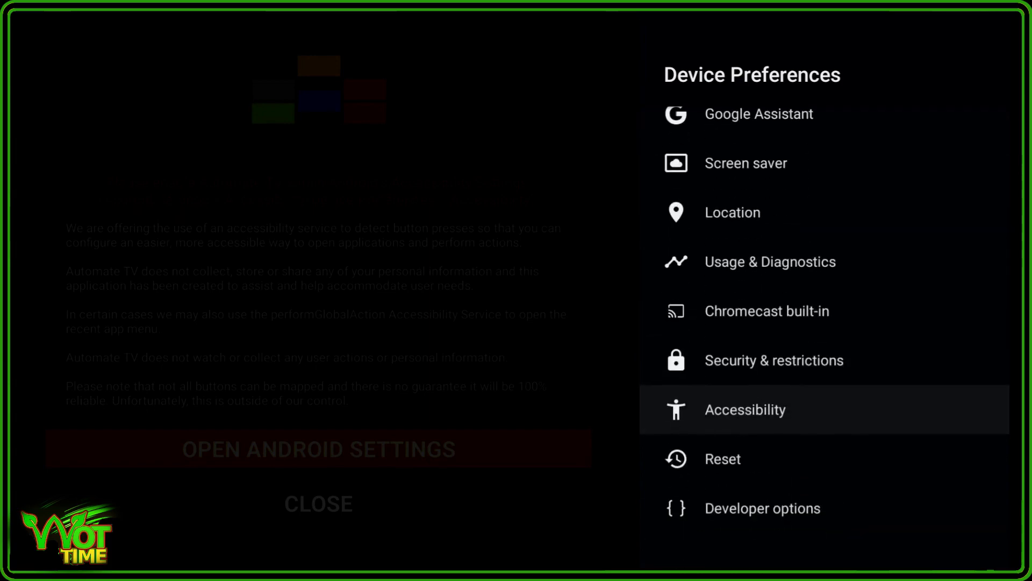
key("Return")
Step: Enable the Automate TV accessibility service and accept its use
key("Down")
key("Down")
key("Down")
key("Down")
key("Down")
key("Down")
key("Down")
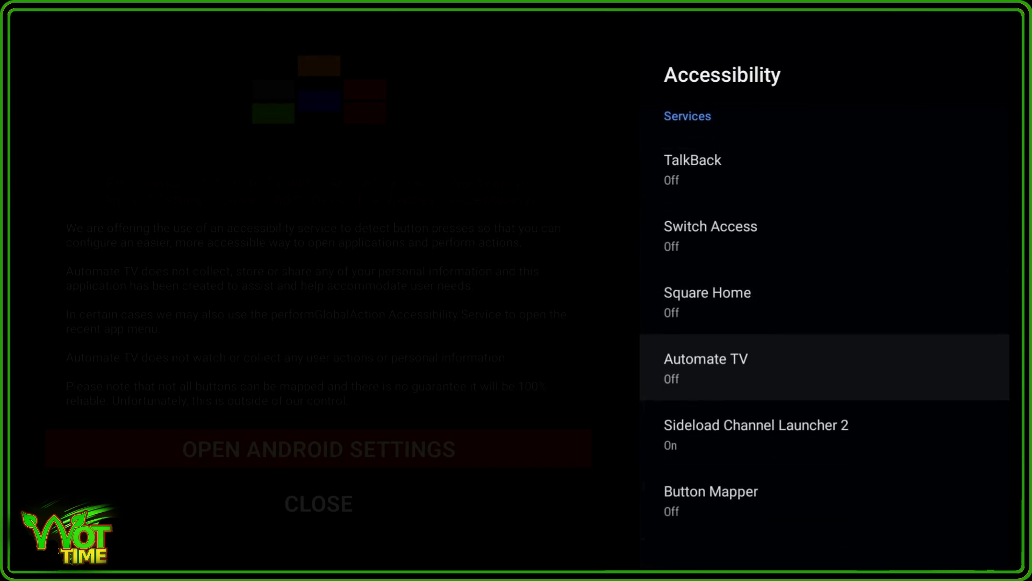
key("Return")
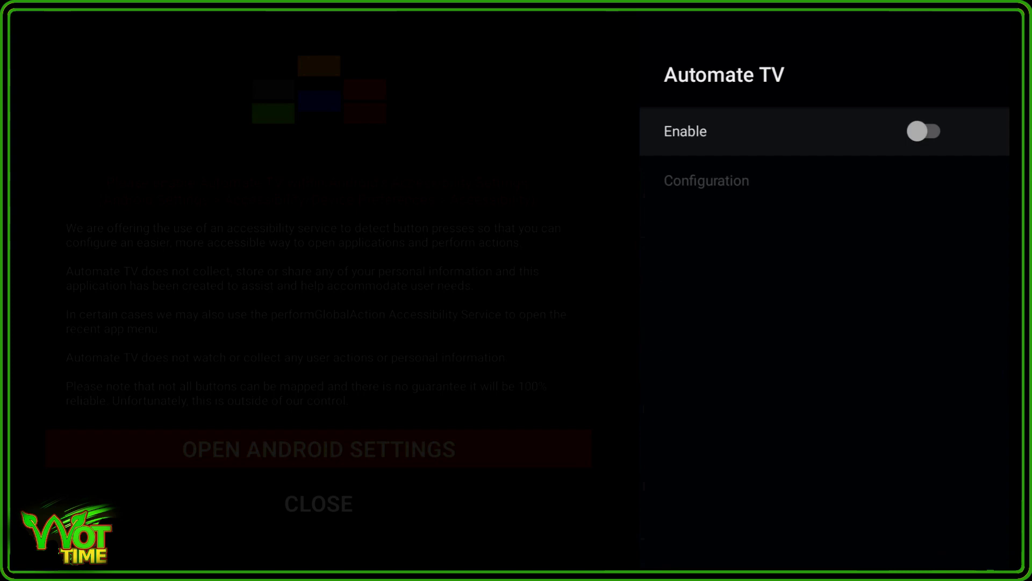
key("Return")
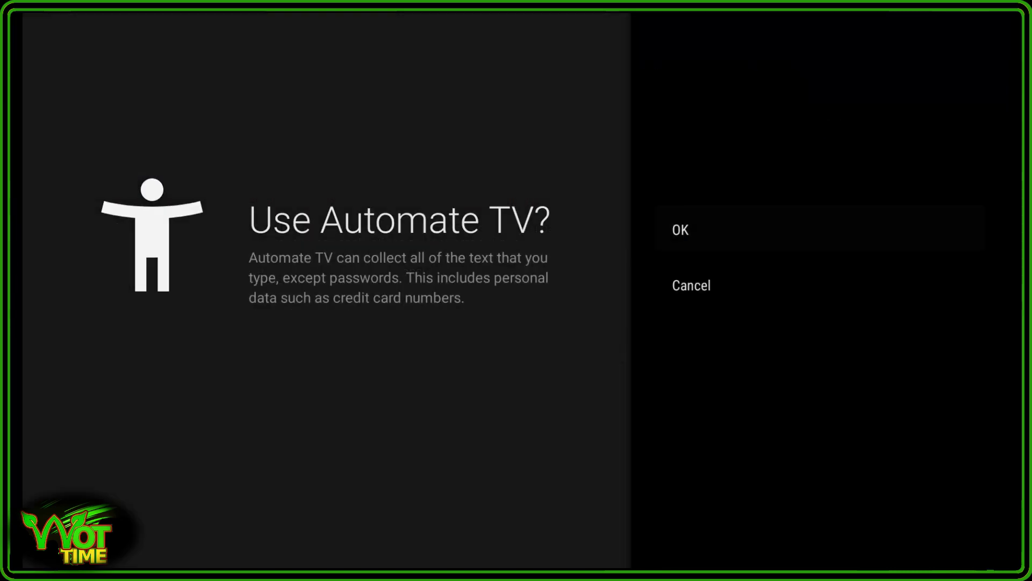
key("Up")
key("Return")
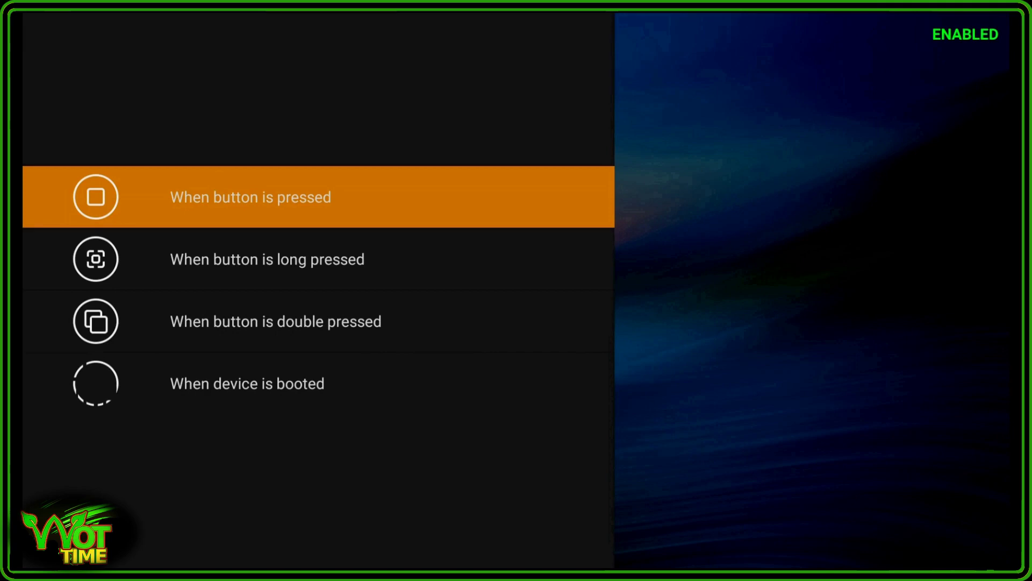
Step: Look through Automate TV's trigger types, from button pressed, long pressed and double pressed to device booted
key("Down")
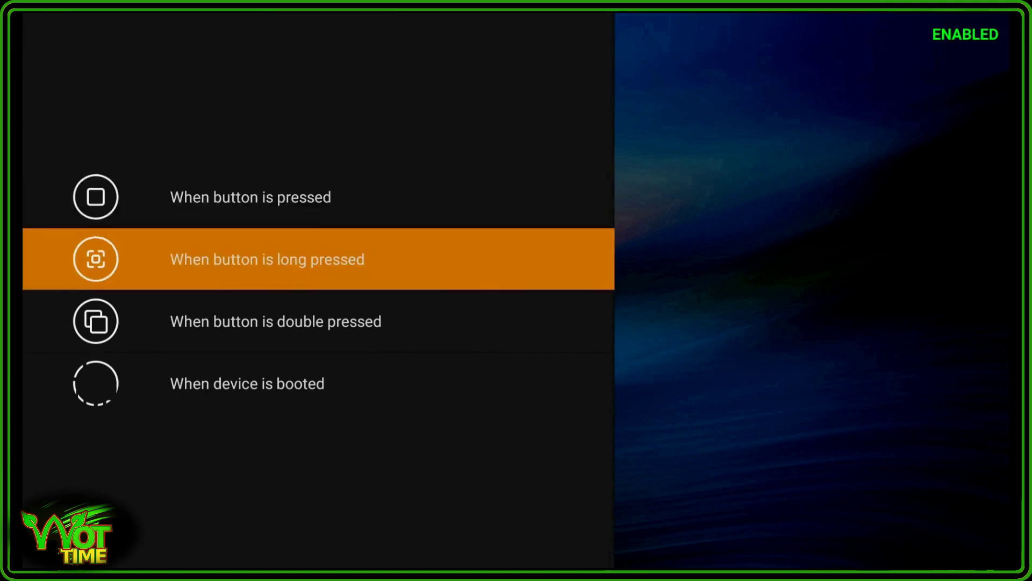
key("Down")
key("Up")
key("Up")
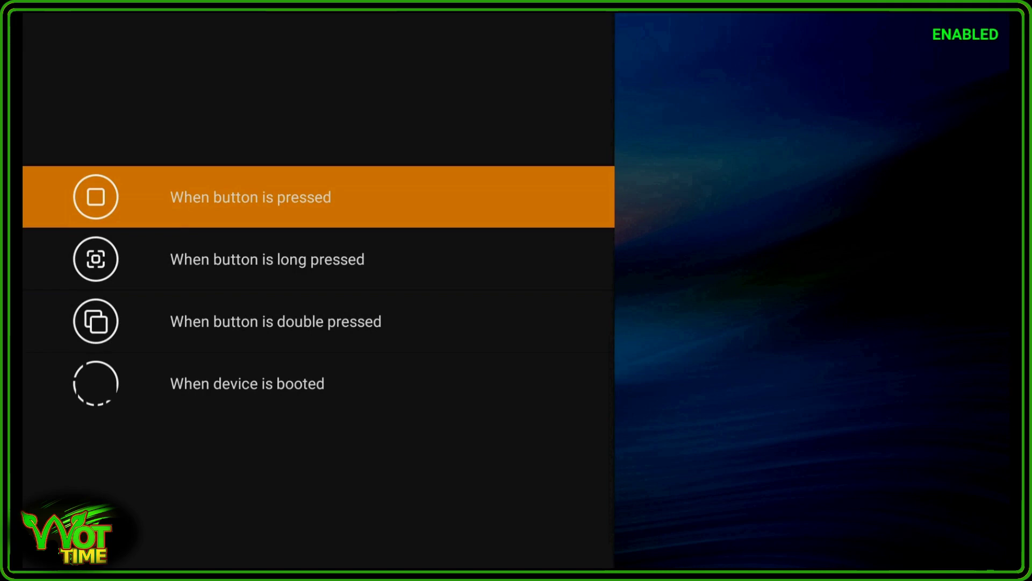
key("Down")
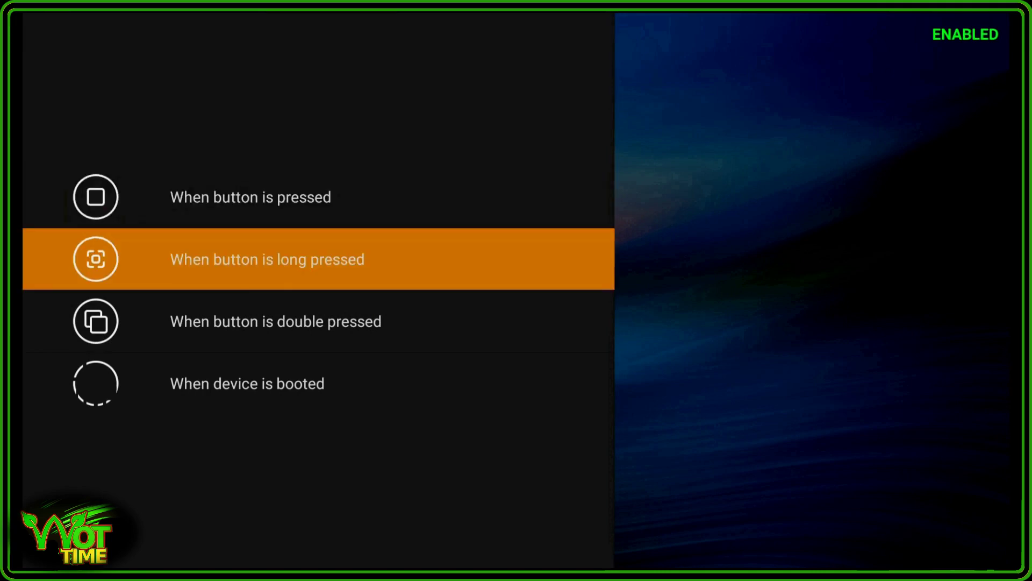
key("Down")
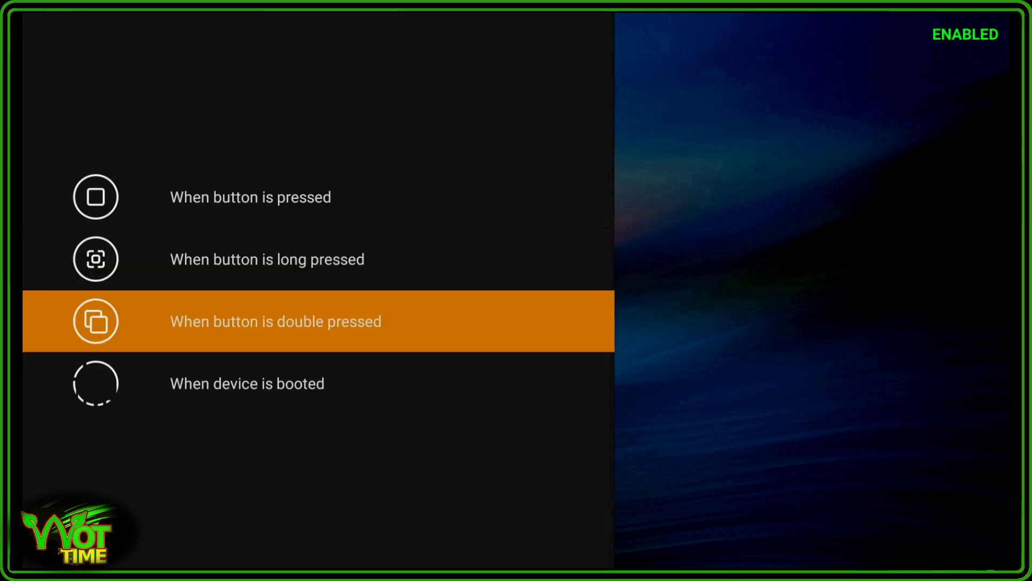
key("Down")
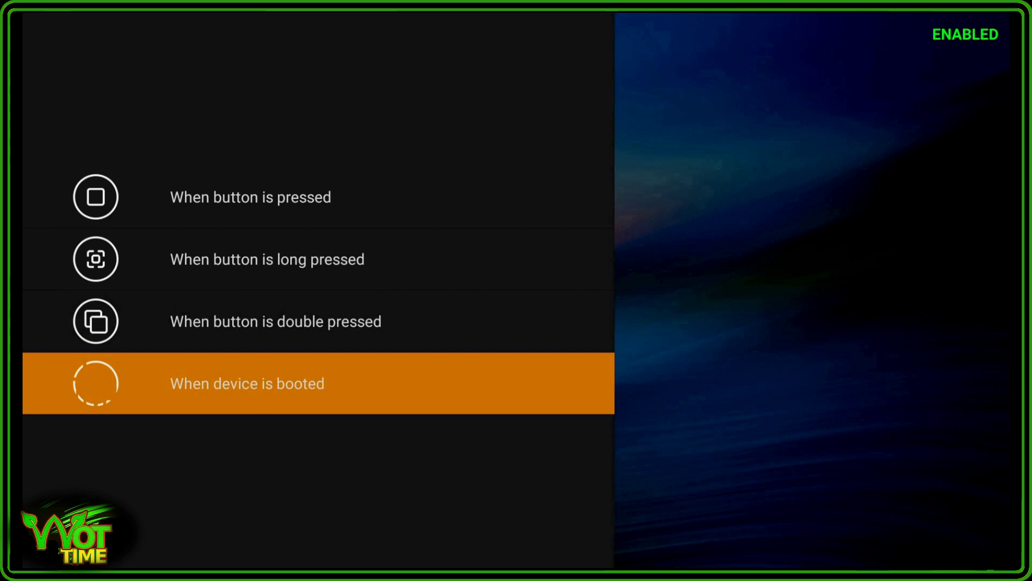
Step: Create a double-press trigger in Automate TV and assign the Home button (code 3) to it
key("Up")
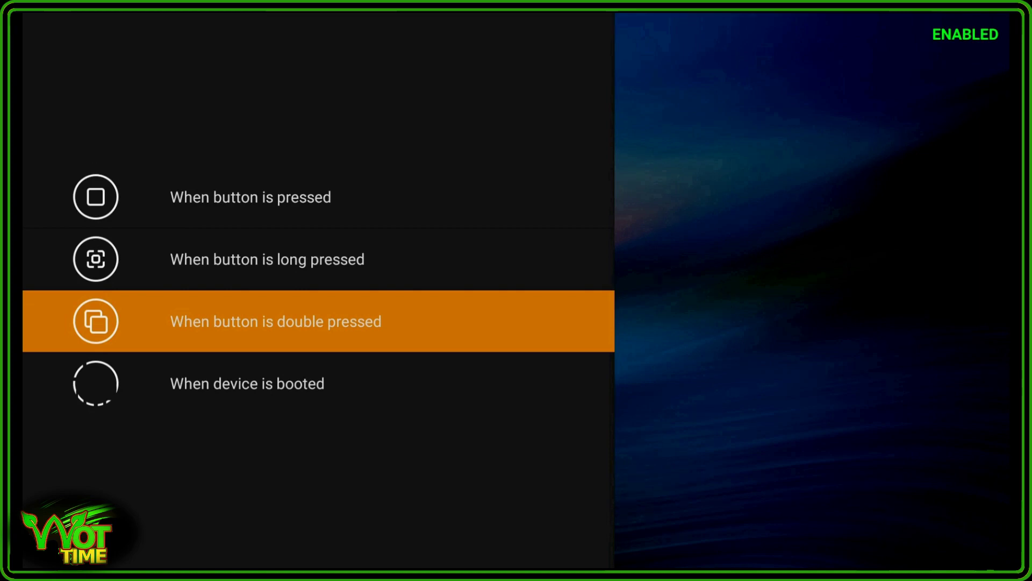
key("Return")
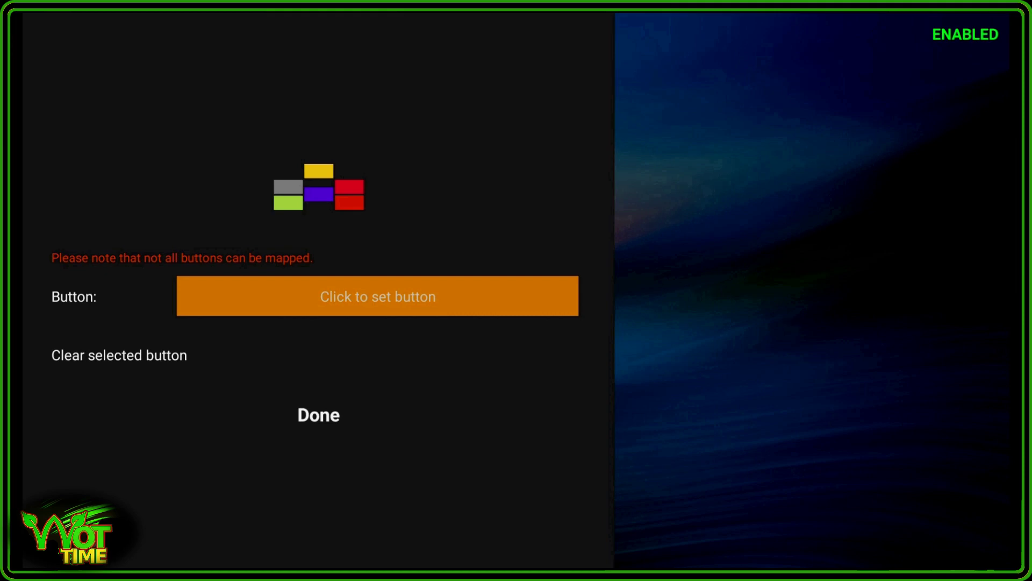
key("Return")
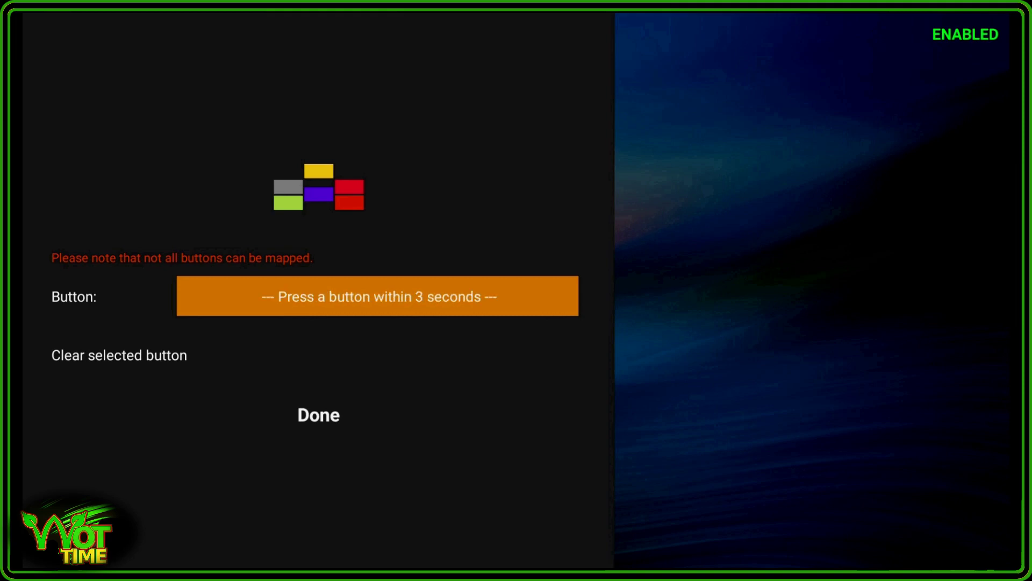
key("Home")
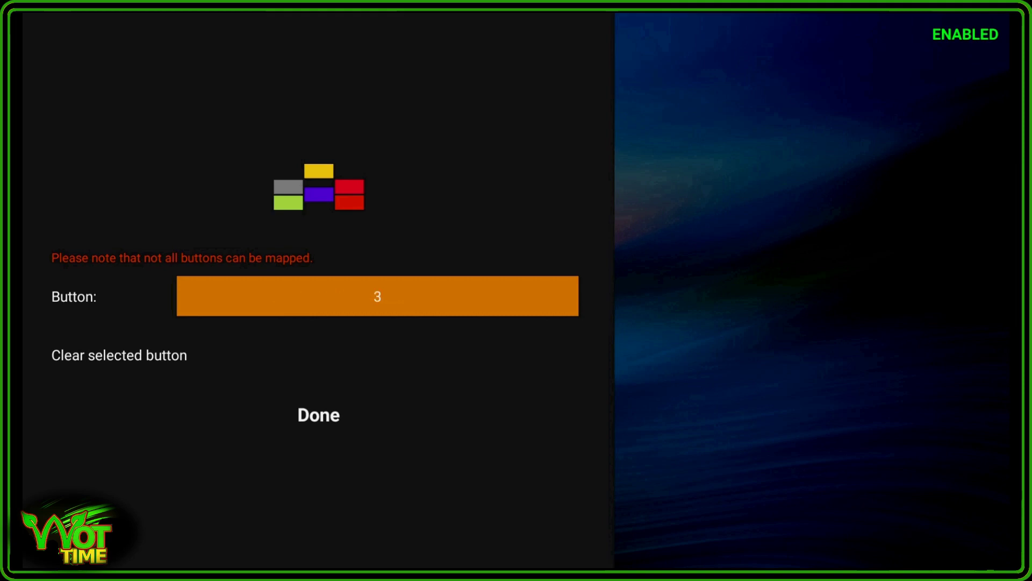
key("Down")
key("Down")
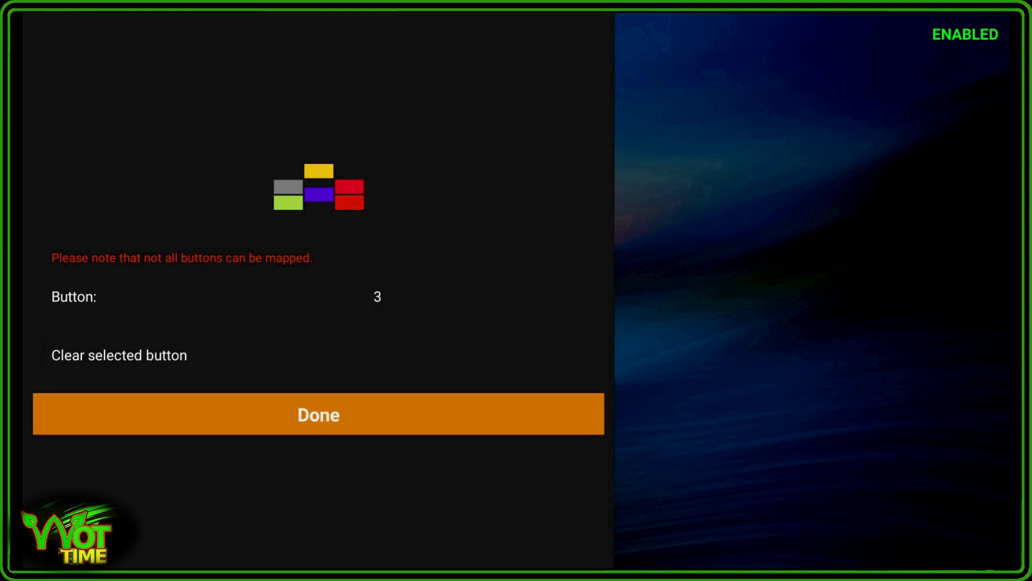
key("Return")
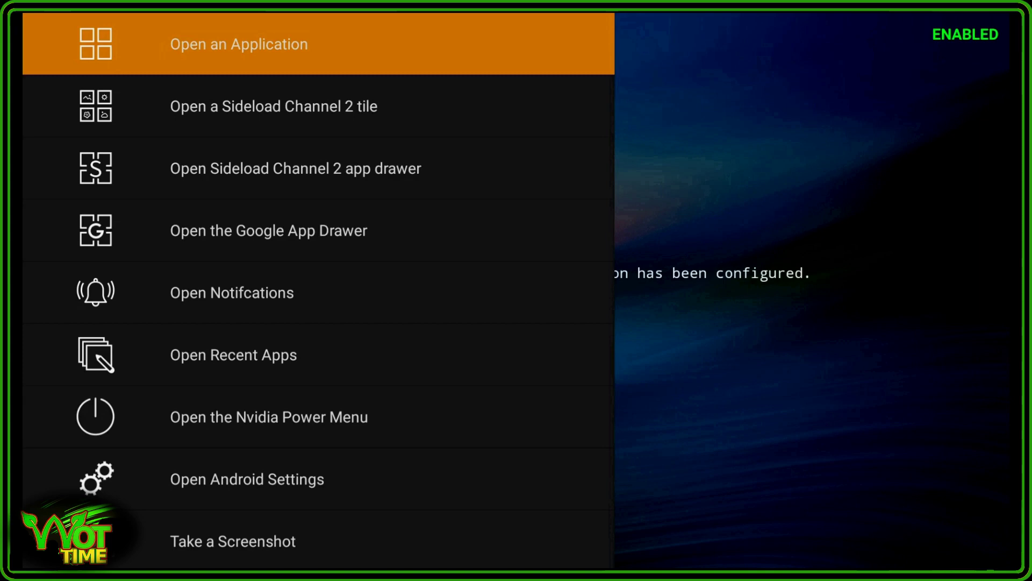
Step: Look through the applications that the Open an Application action offers for Event 1
key("Return")
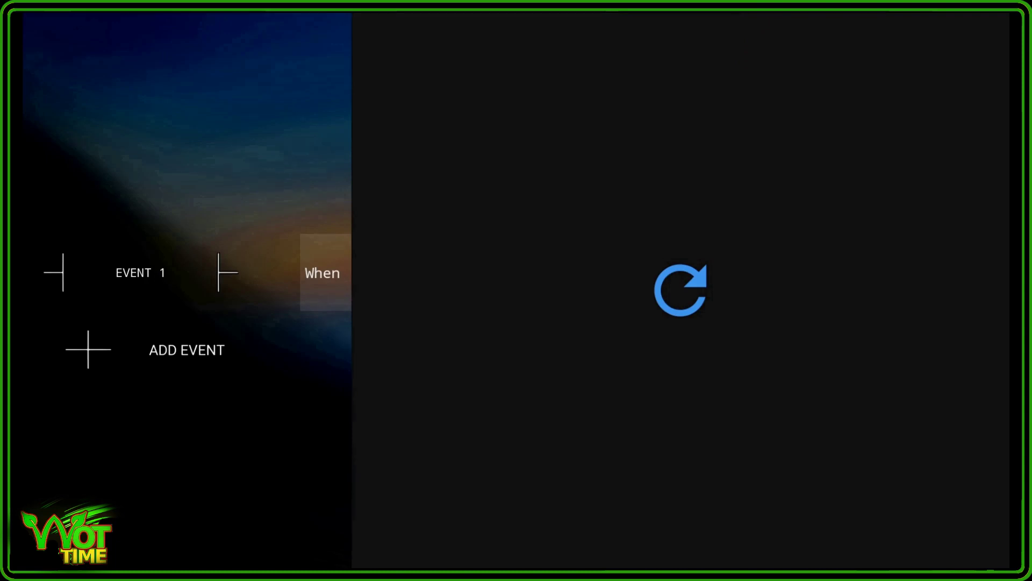
key("Down")
key("Down")
key("Down")
key("Down")
key("Down")
key("Down")
key("Down")
key("Down")
key("Down")
key("Down")
key("Down")
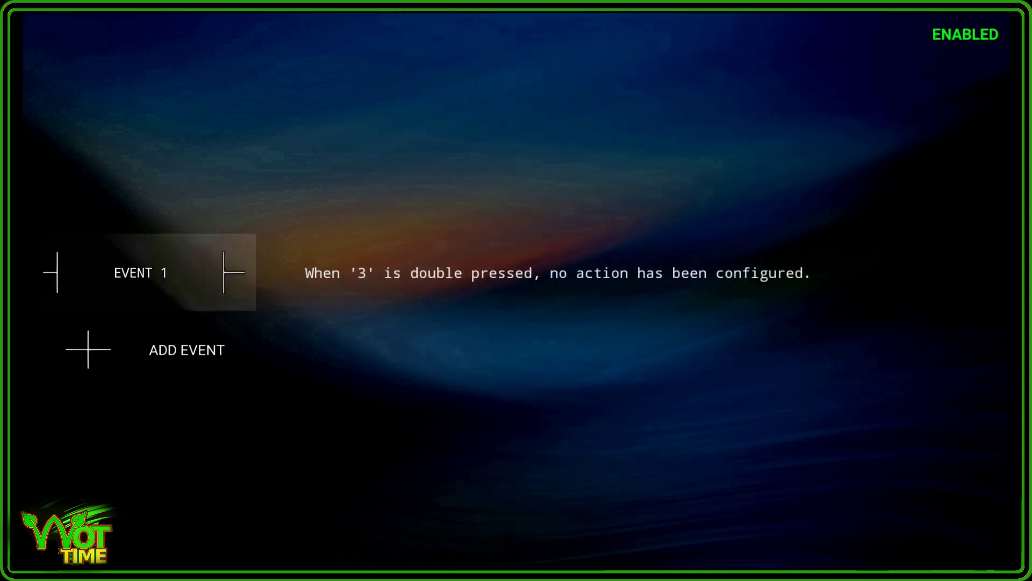
Step: Examine the action types available for Event 1, from opening an application to enabling or disabling key detection
key("Return")
key("Down")
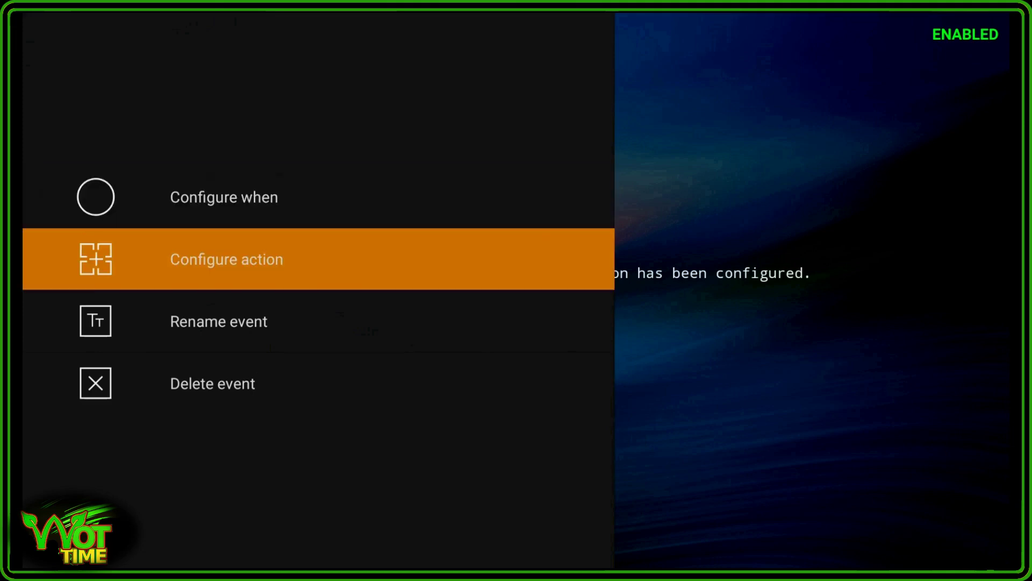
key("Return")
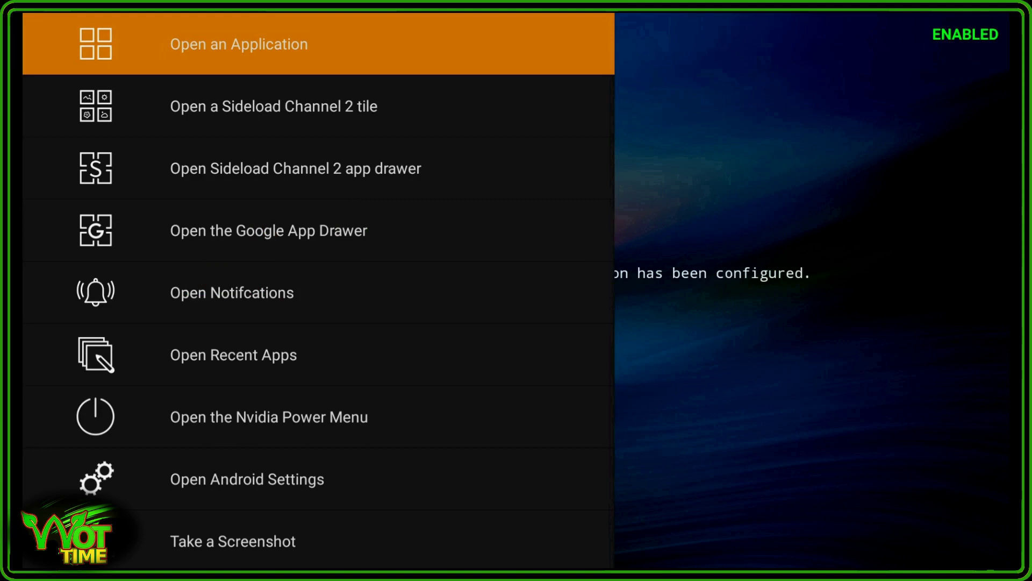
key("Down")
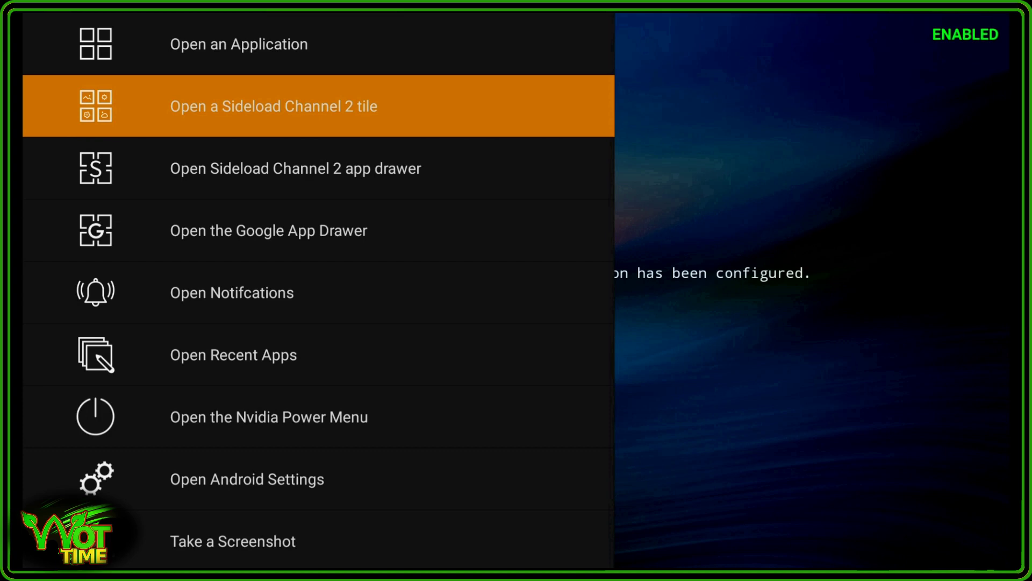
key("Down")
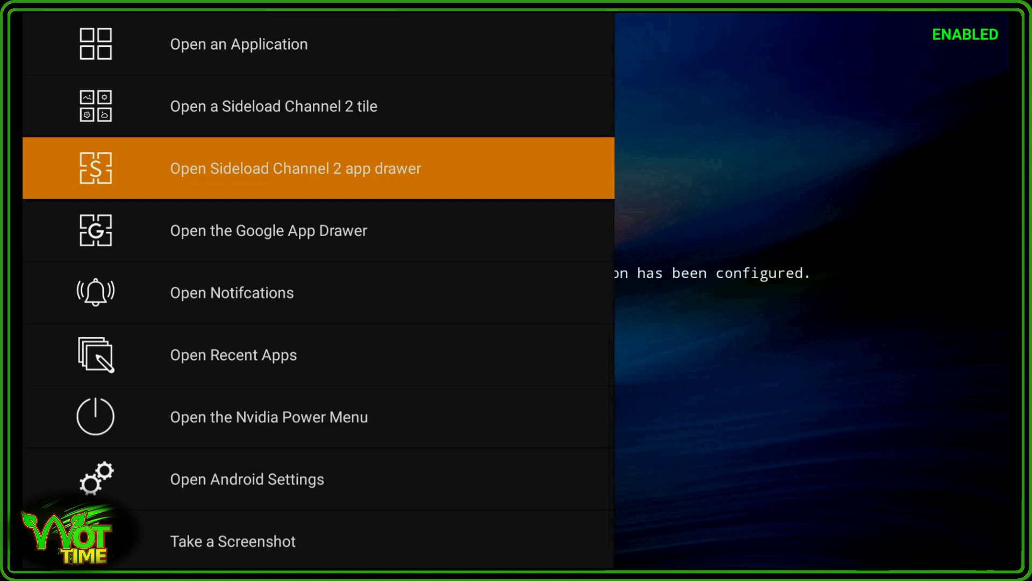
key("Down")
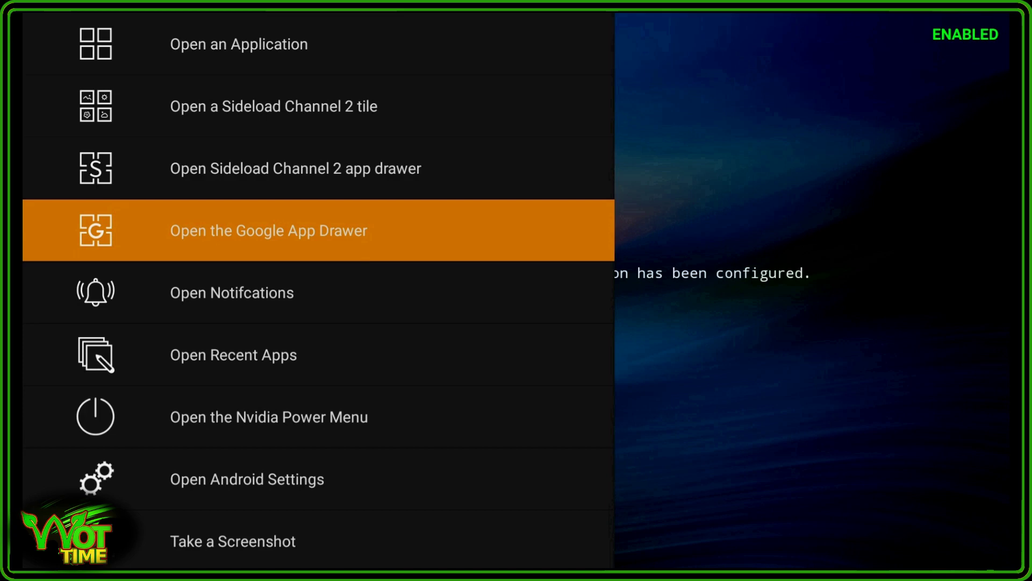
key("Down")
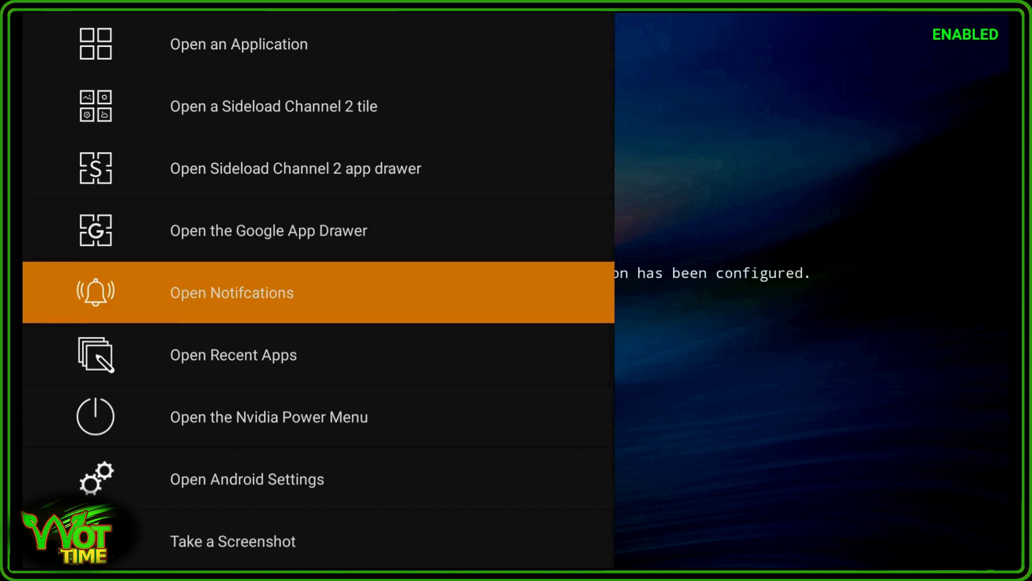
key("Down")
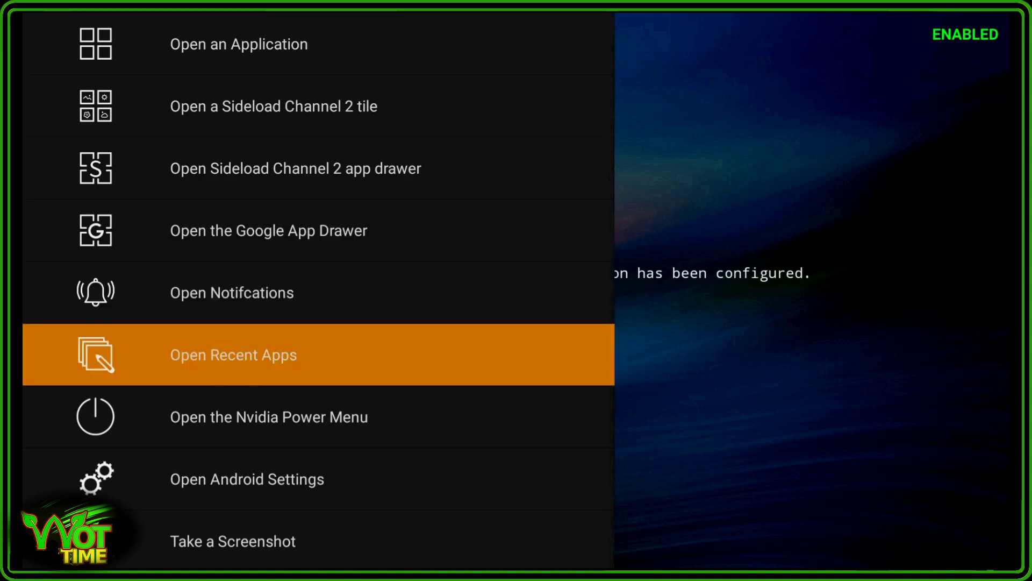
key("Down")
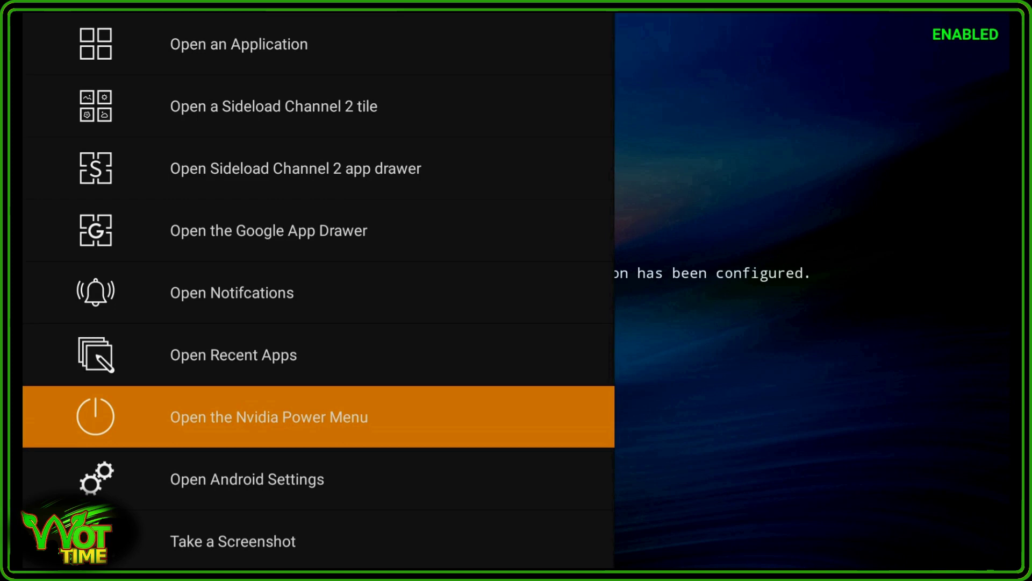
key("Down")
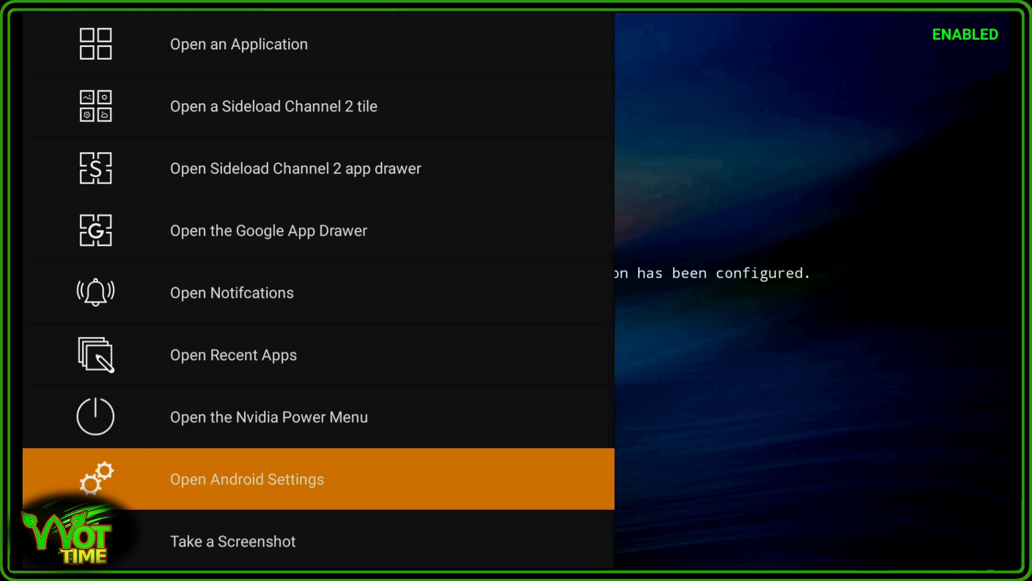
key("Down")
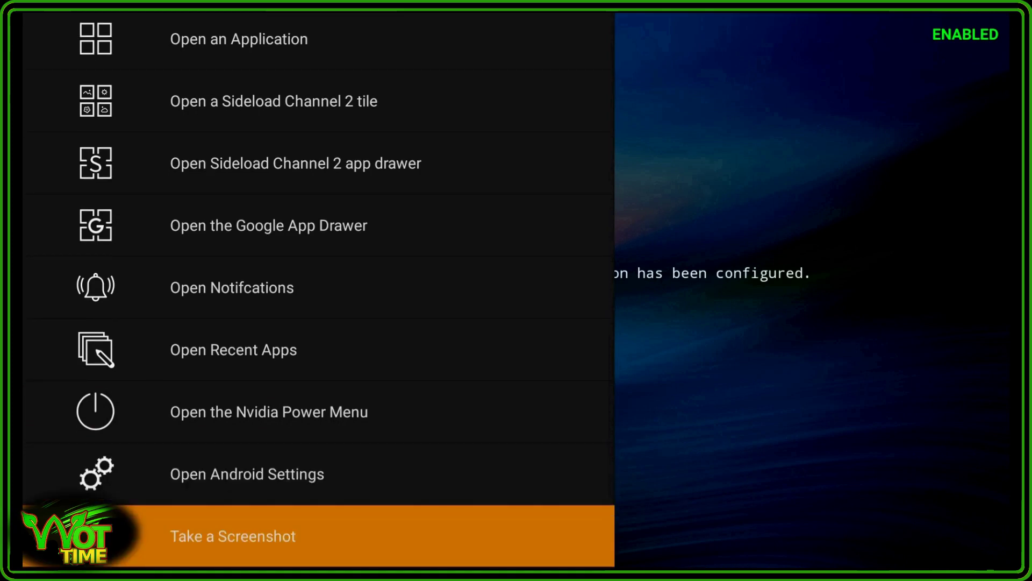
key("Down")
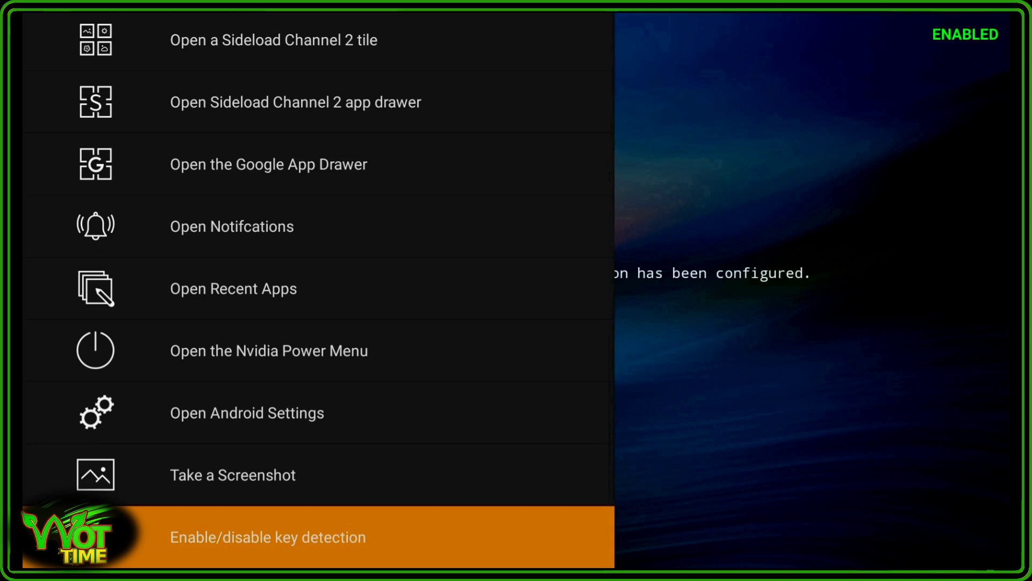
key("Down")
key("Up")
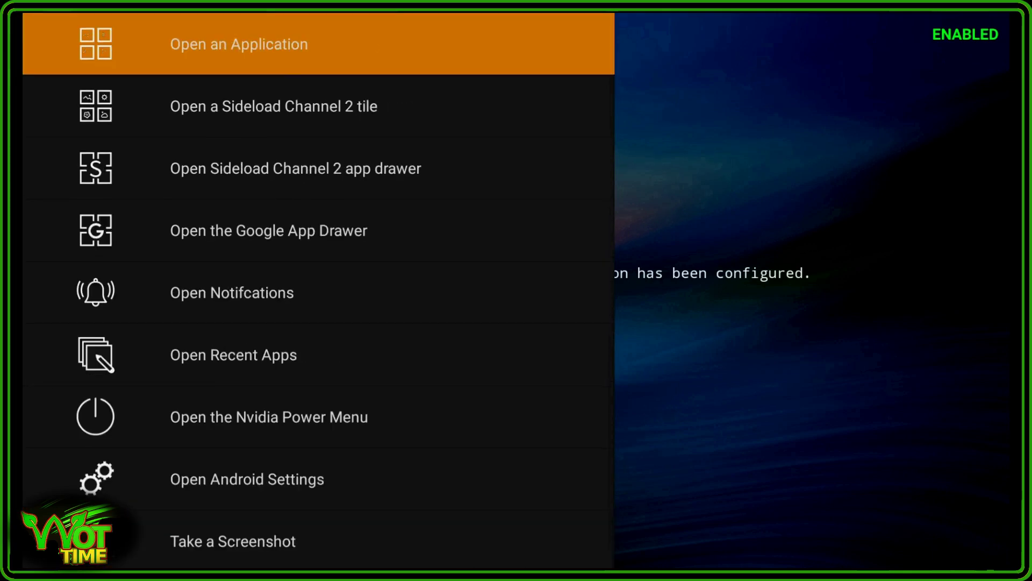
Step: Choose the Open a Sideload Channel 2 tile action for Event 1 and enter 3rd as the tile name
key("Down")
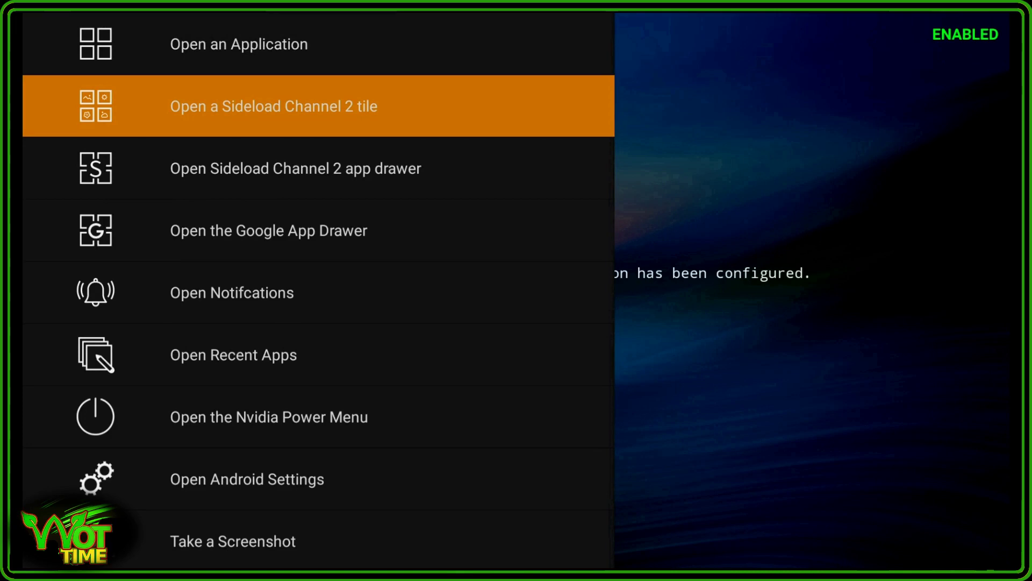
key("Return")
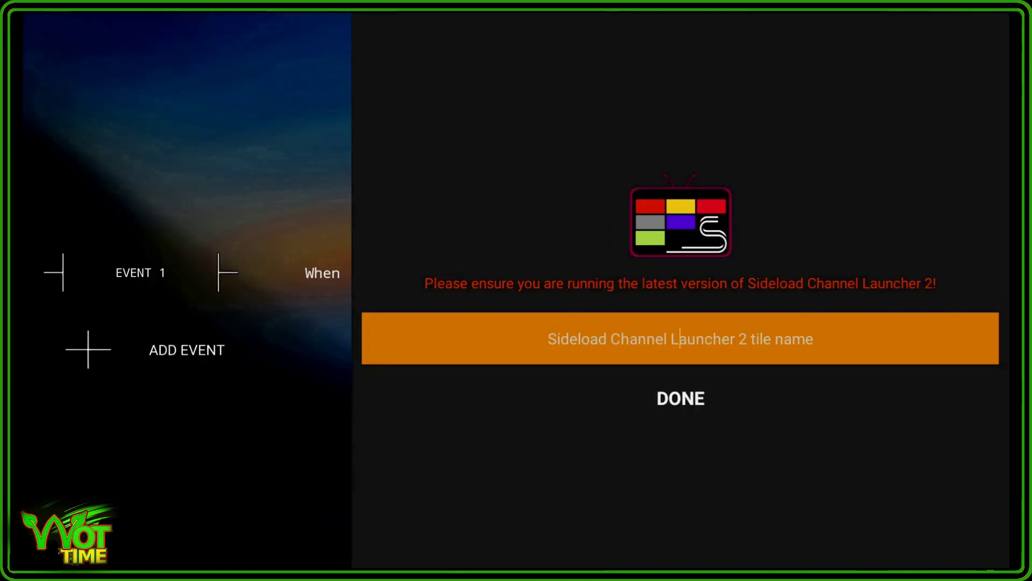
type("3rd")
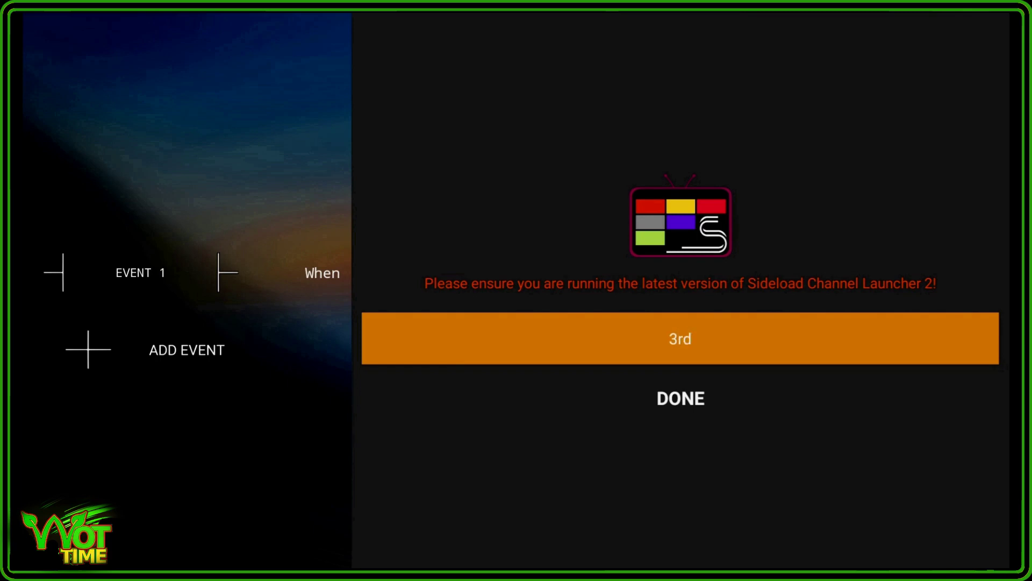
key("Down")
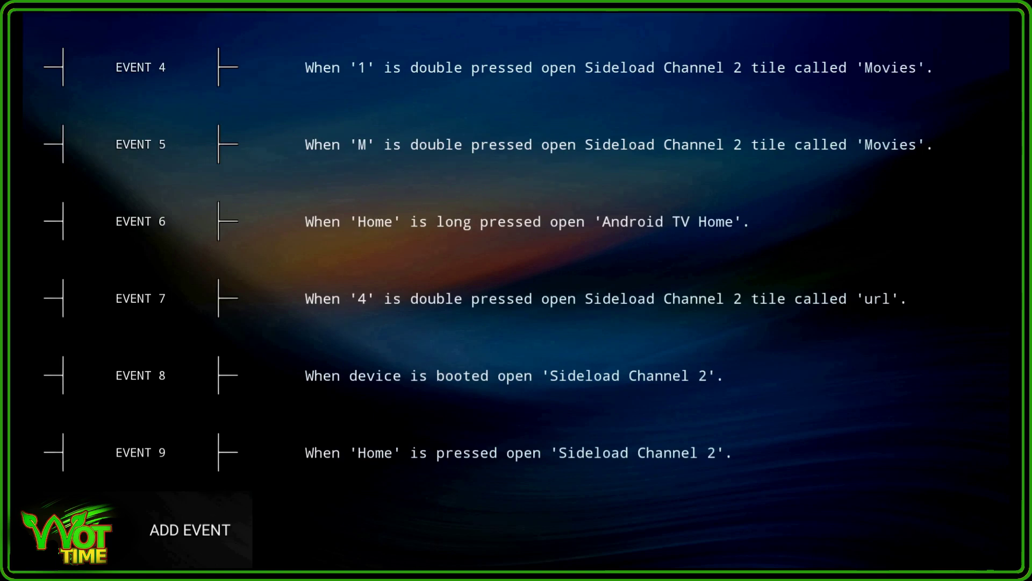
Step: Review the configured events and their triggers, from Event 6 down to Event 9
key("Up")
key("Up")
key("Up")
key("Up")
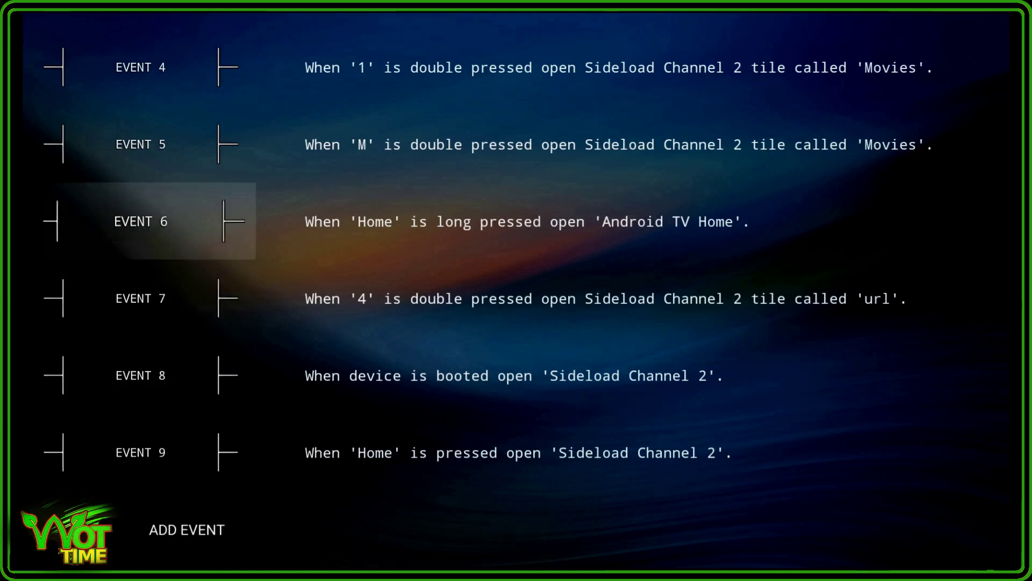
key("Right")
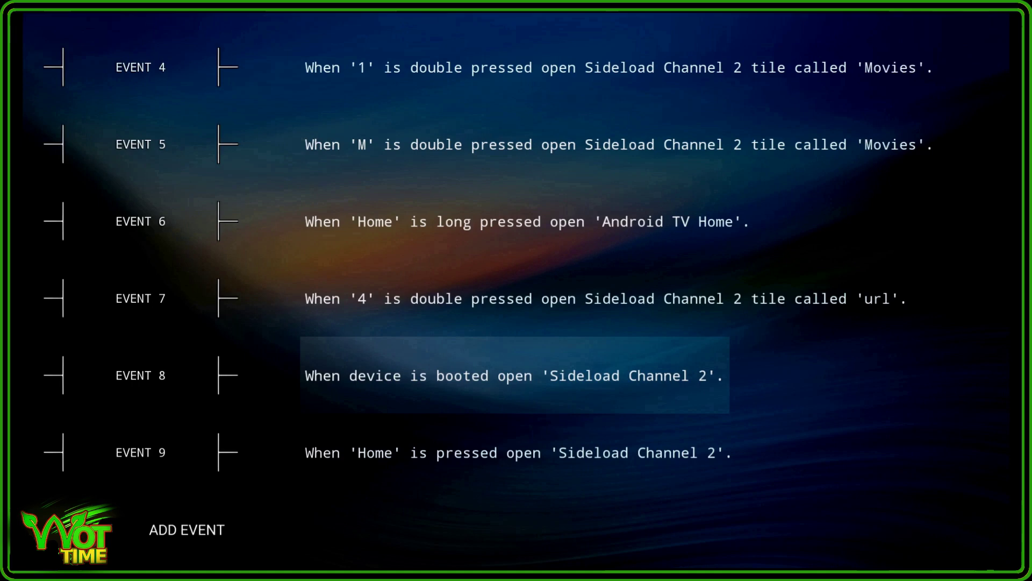
key("Up")
key("Down")
key("Down")
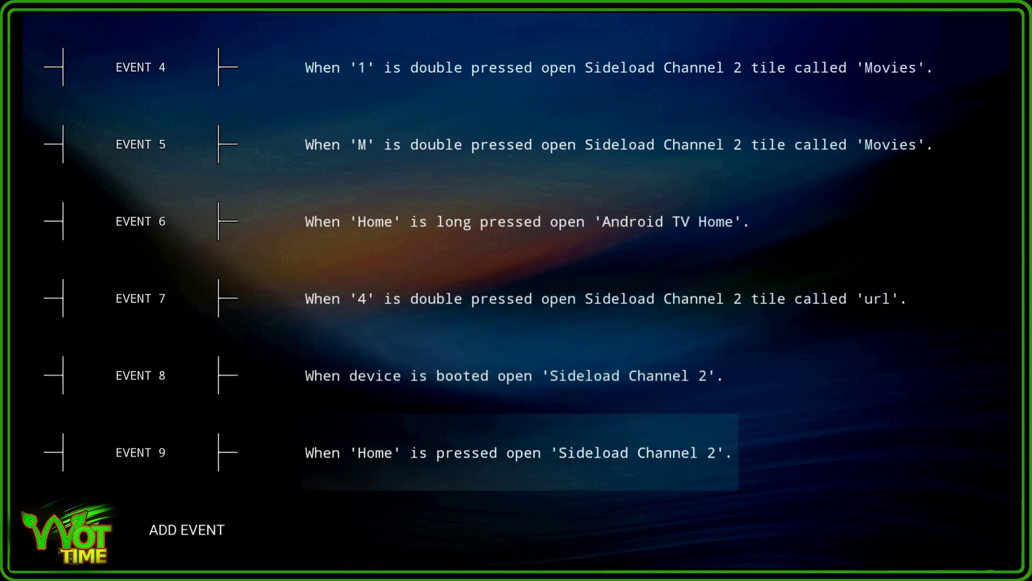
Step: Test the Home button mappings: single press for Sideload Channel 2 and long press for Android TV Home
key("Home")
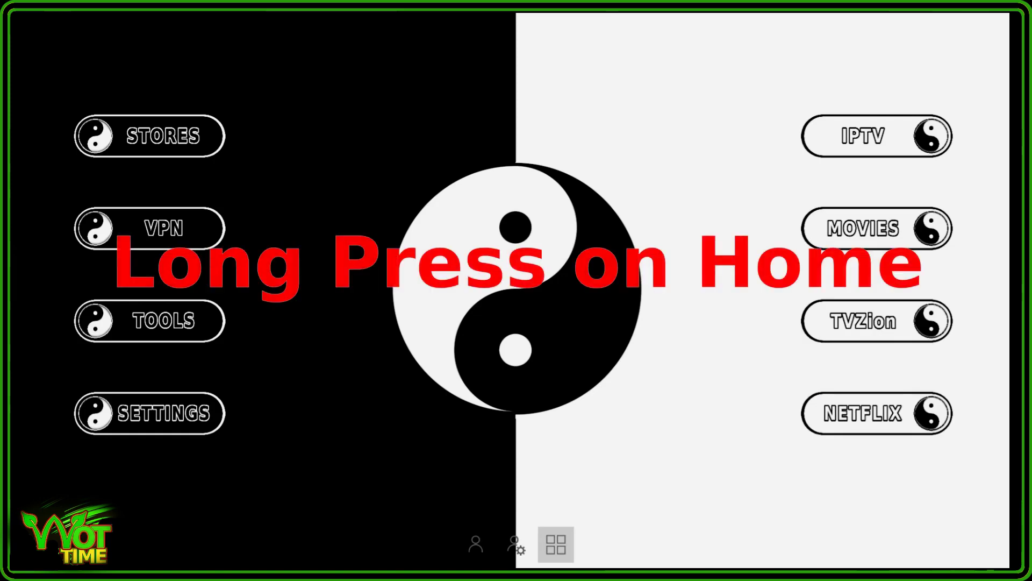
key("Home")
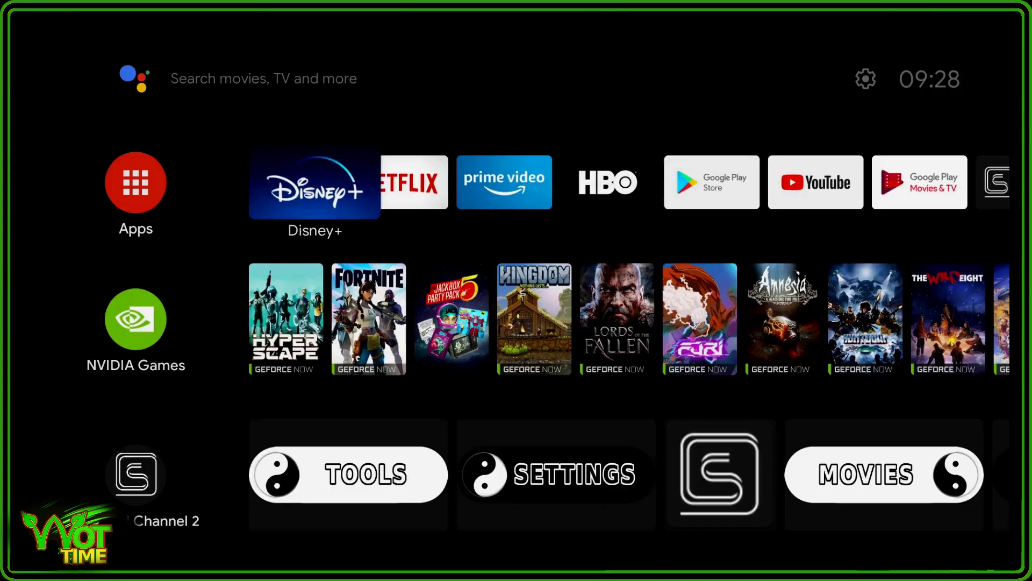
key("Home")
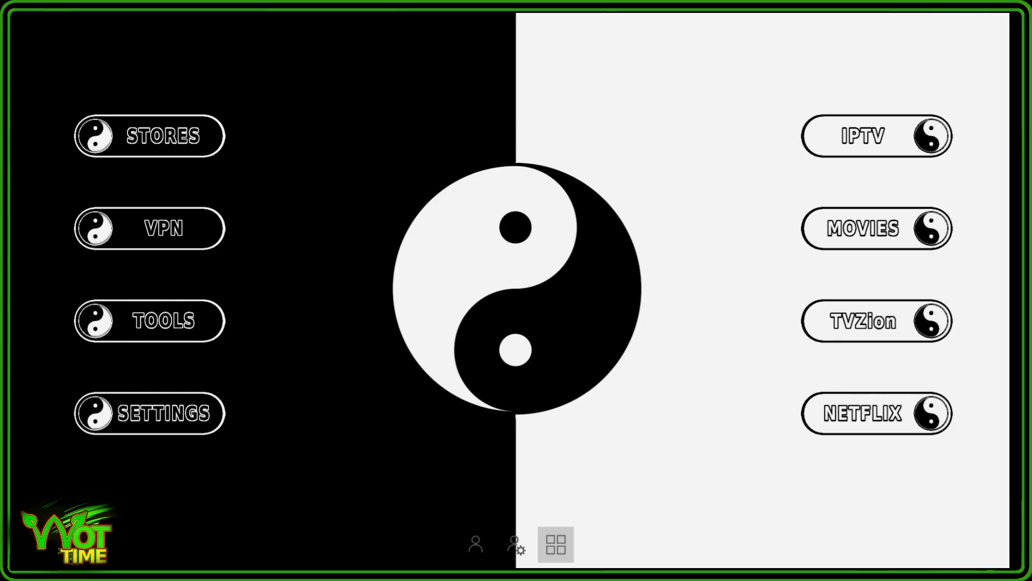
Step: Open admin mode in the Sideload Channel 2 launcher
key("Return")
key("Down")
key("Down")
key("Down")
key("Down")
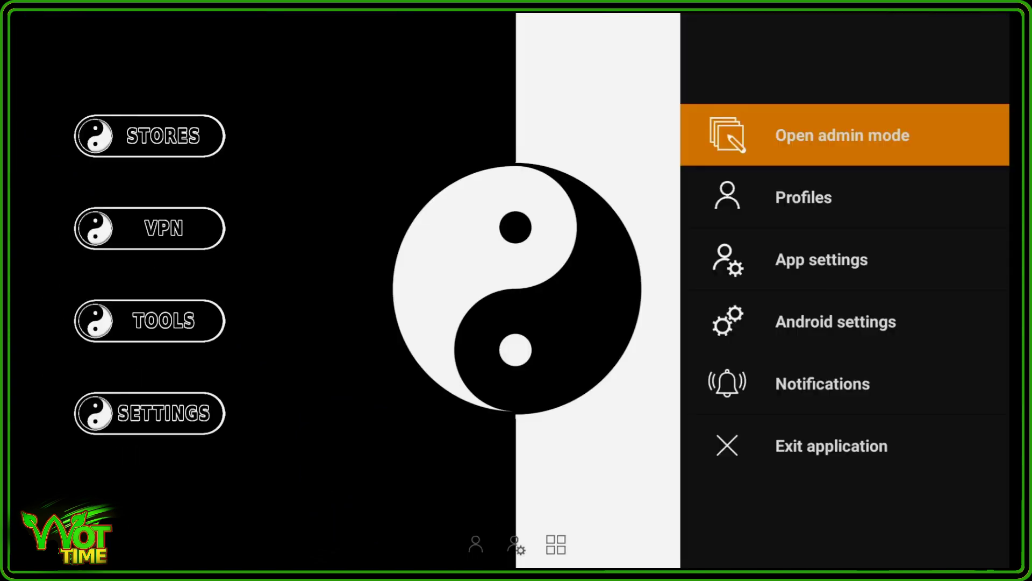
key("Return")
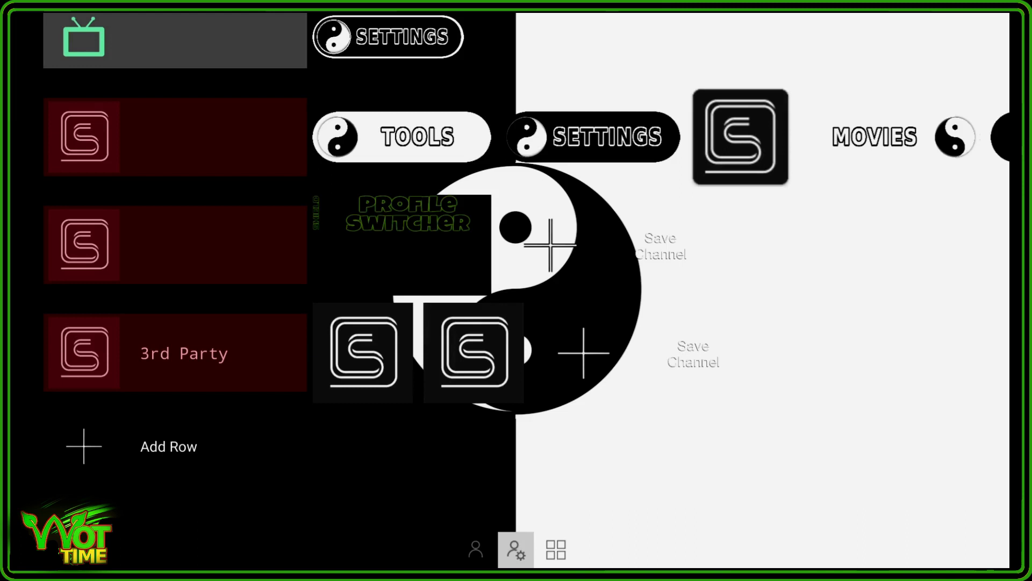
Step: Open the second tile in the 3rd Party row for editing
key("Up")
key("Up")
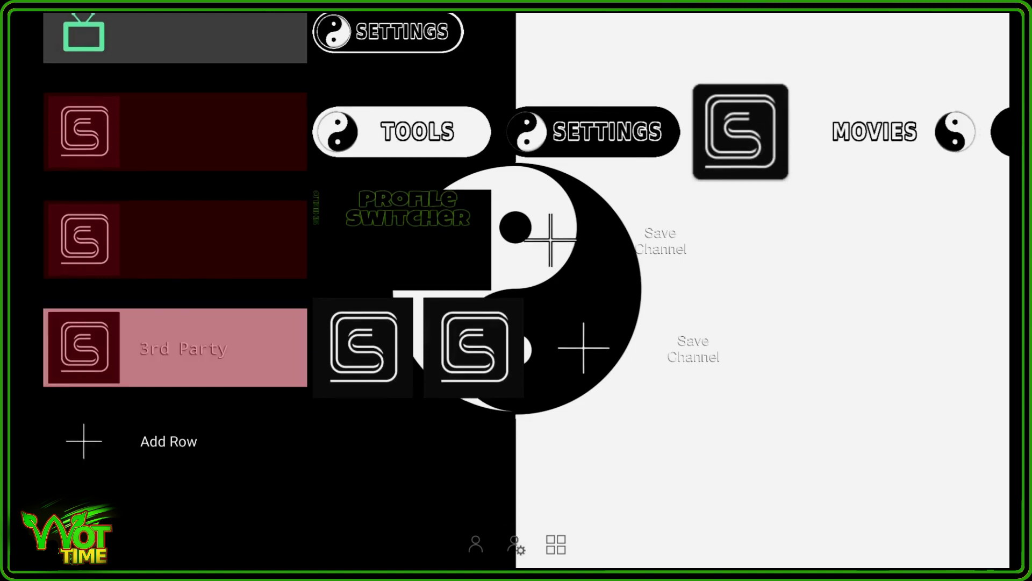
key("Right")
key("Right")
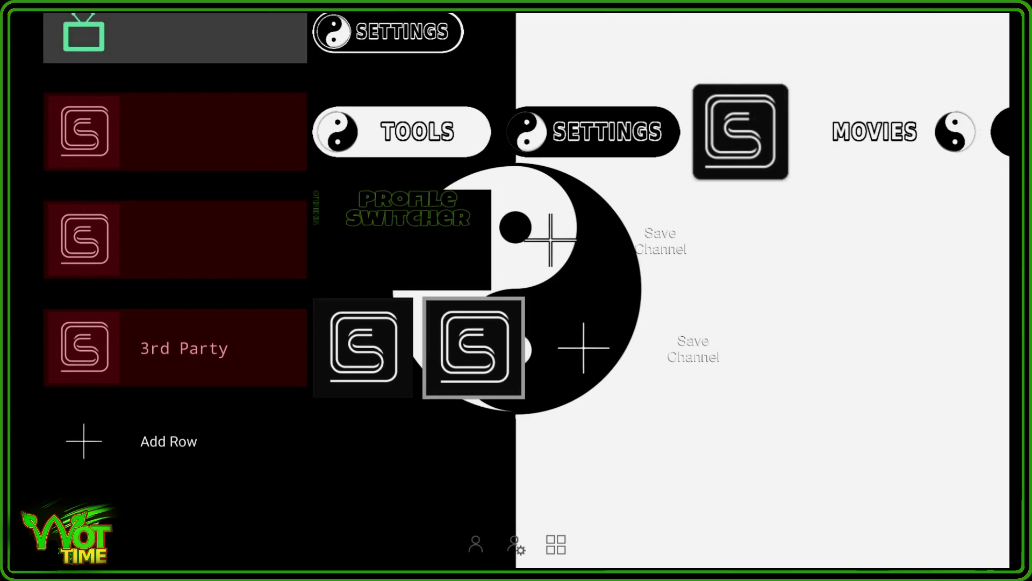
key("Return")
key("Return")
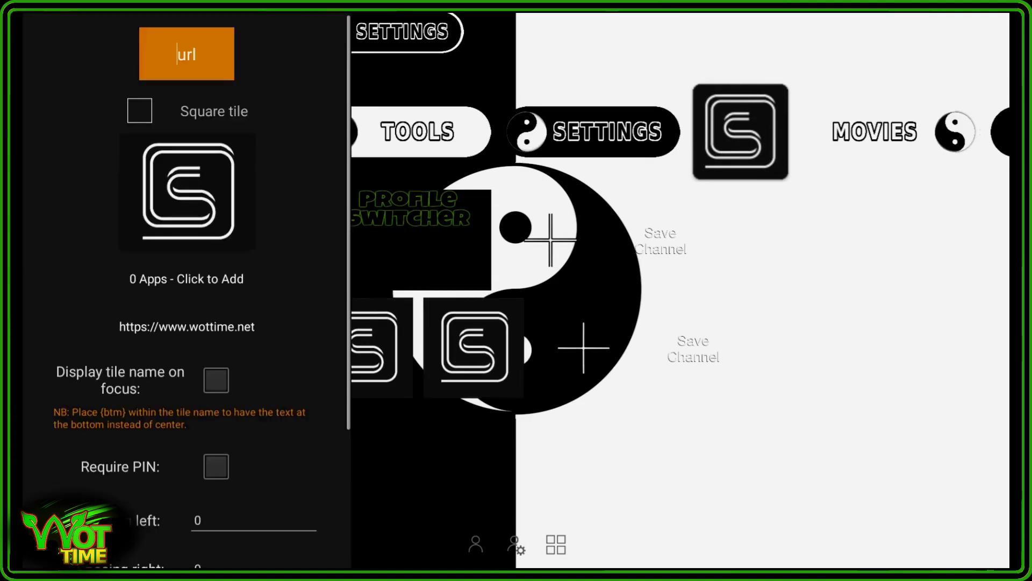
Step: Open the url tile's list of system functions and website links for editing
key("Down")
key("Down")
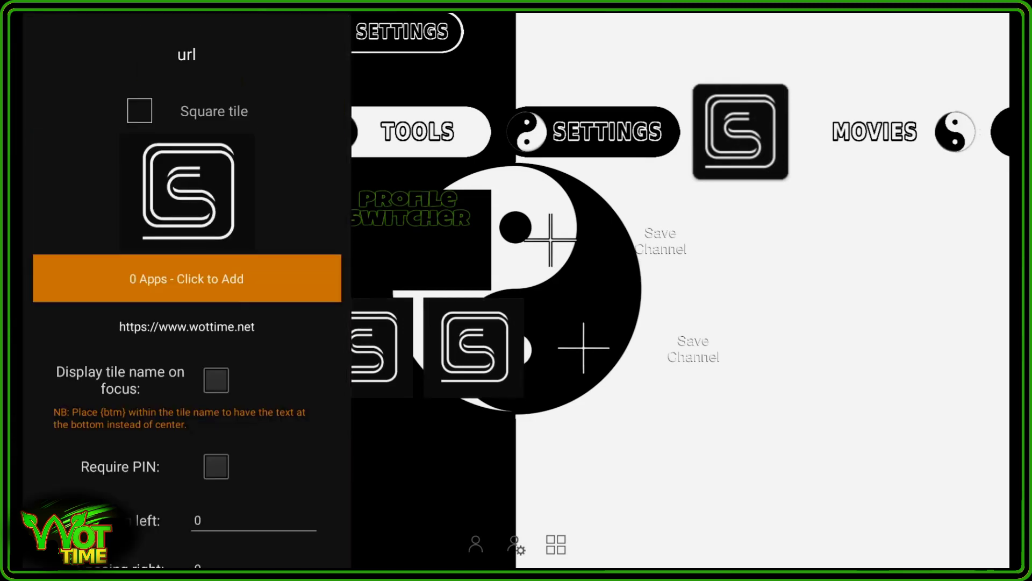
key("Down")
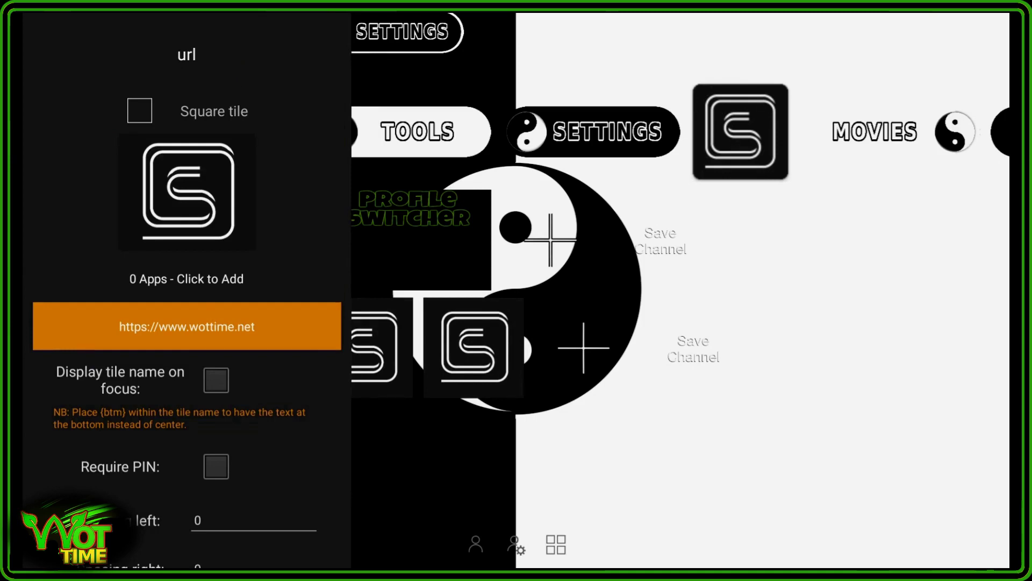
key("Return")
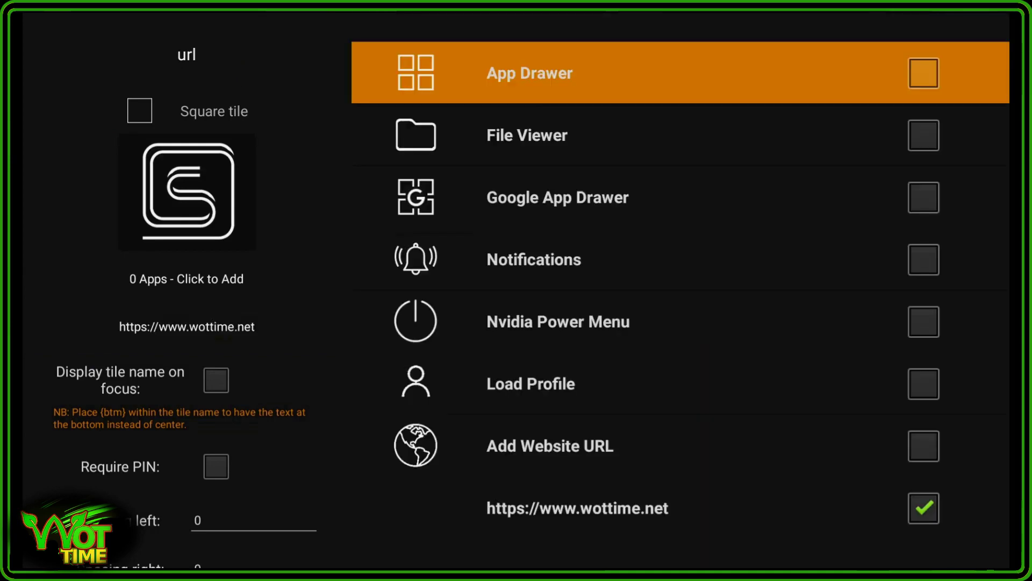
key("Down")
key("Down")
key("Down")
key("Down")
key("Down")
key("Down")
key("Return")
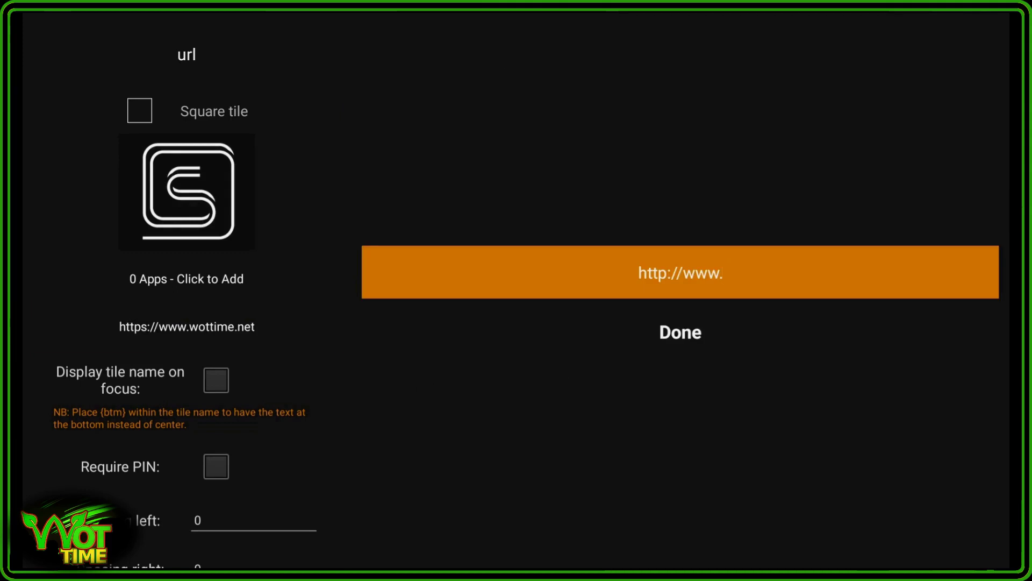
type("goog")
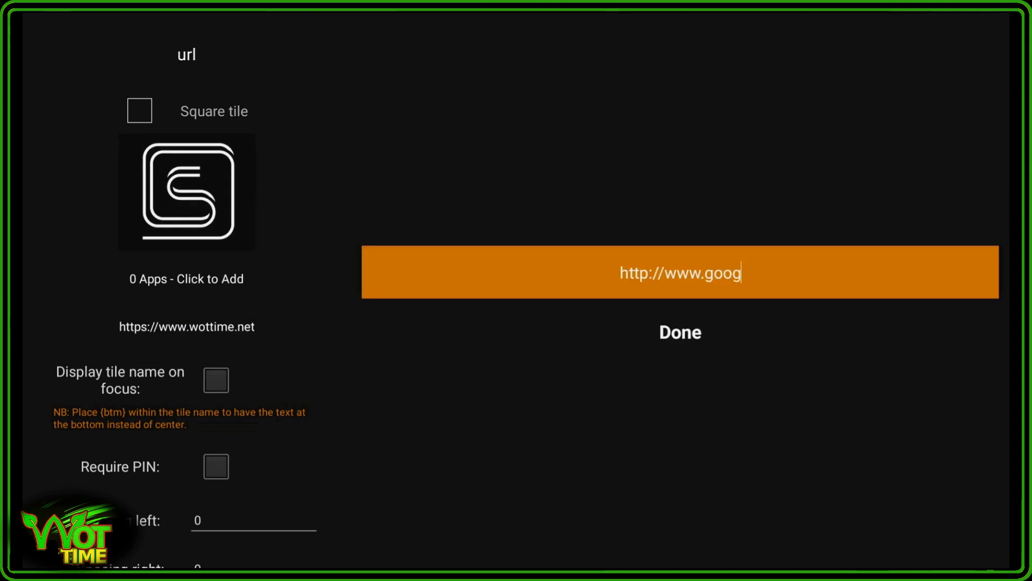
type("le.c")
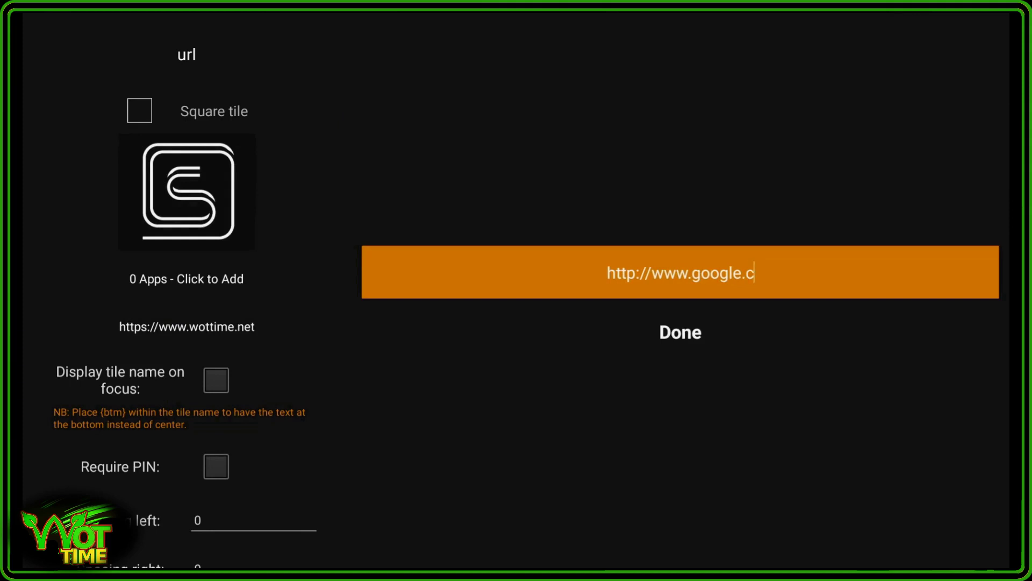
type("om")
key("Down")
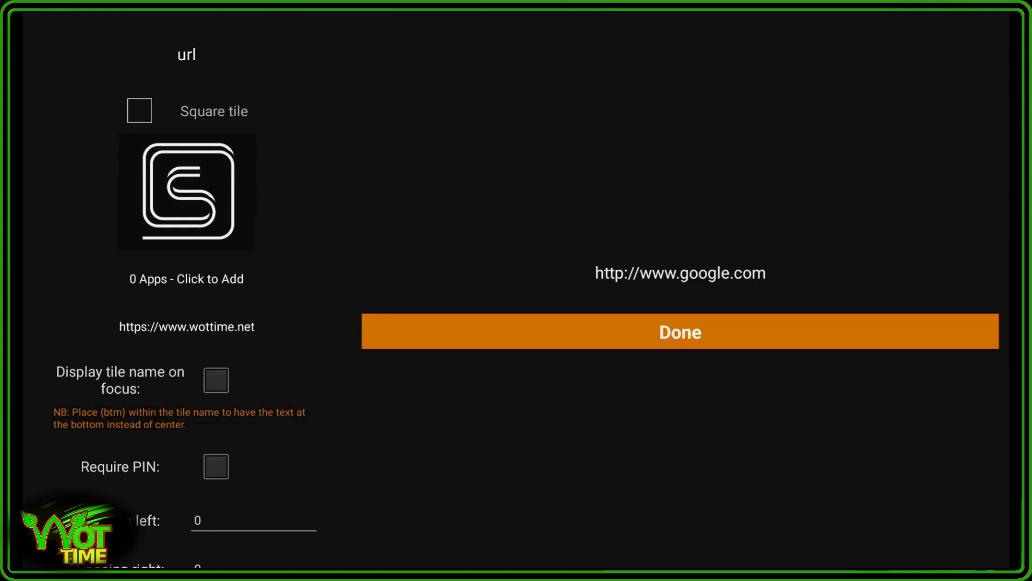
key("Return")
Step: Save the edited url tile and return to the launcher's admin view
key("Left")
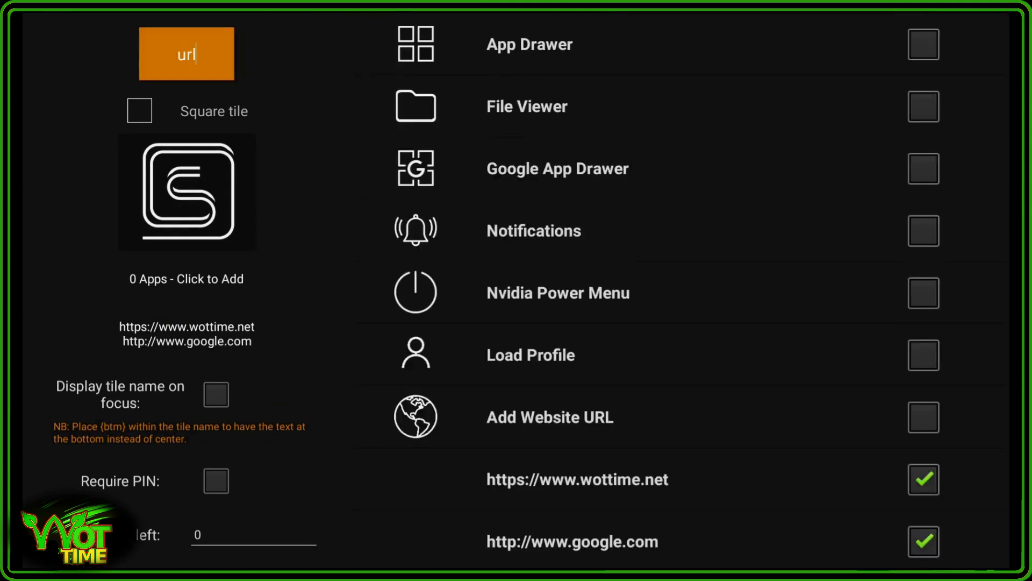
key("Down")
key("Down")
key("Down")
key("Down")
key("Down")
key("Down")
key("Down")
key("Down")
key("Down")
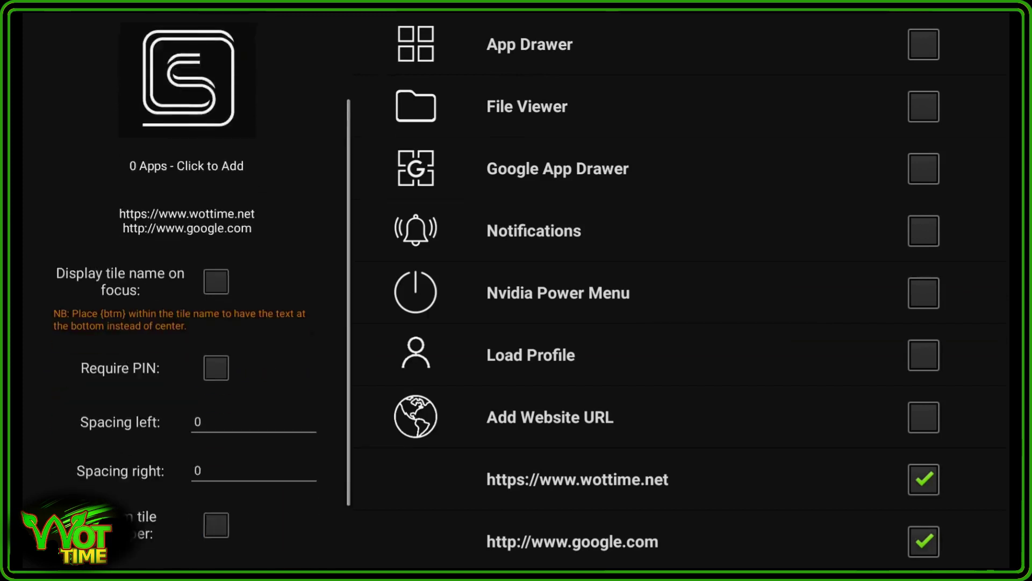
key("Return")
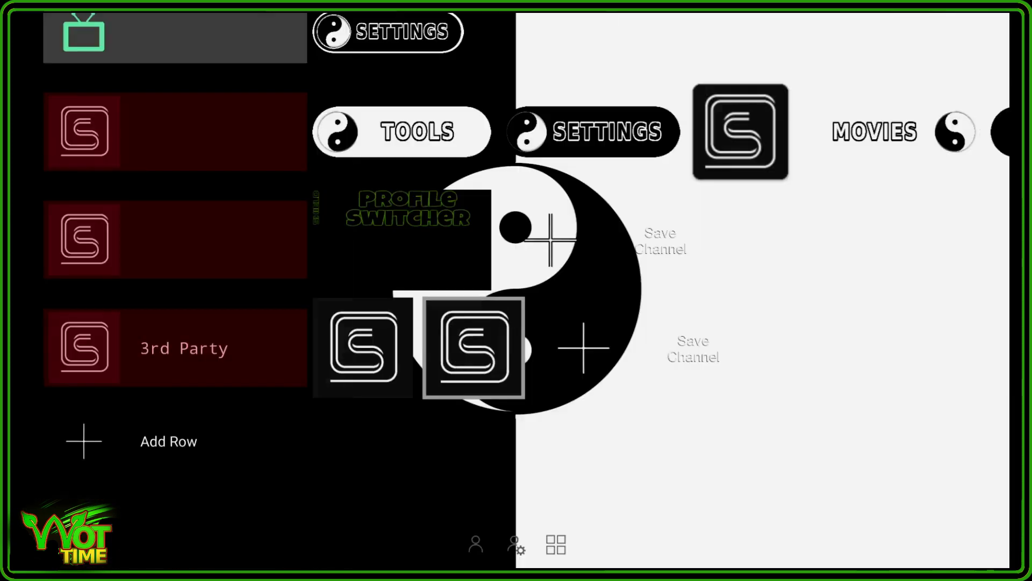
Step: Exit admin mode and return to the Sideload Channel 2 home screen
key("Left")
key("Down")
key("Right")
key("Return")
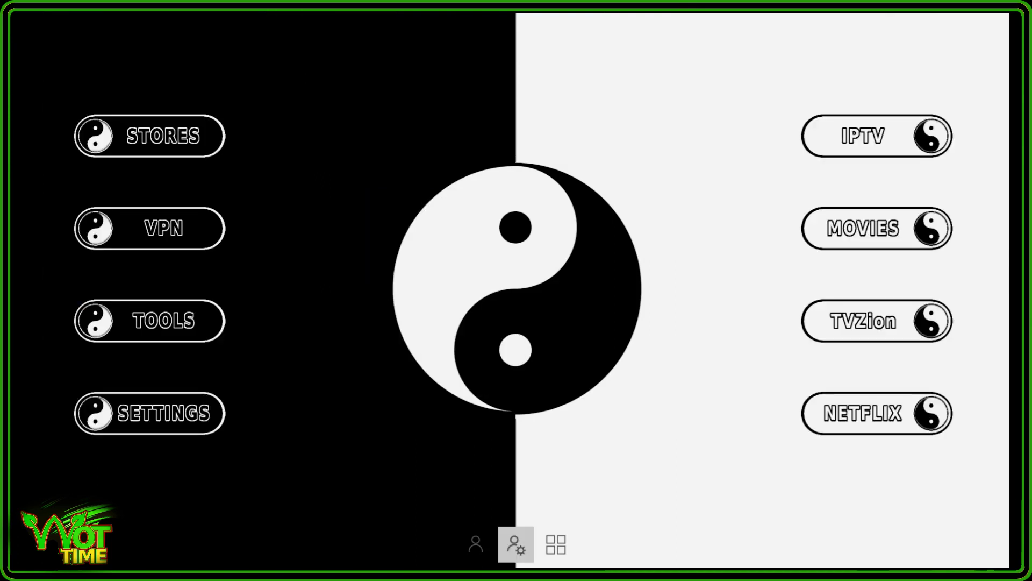
Step: Switch to Automate TV from the launcher's app drawer
key("Right")
key("Return")
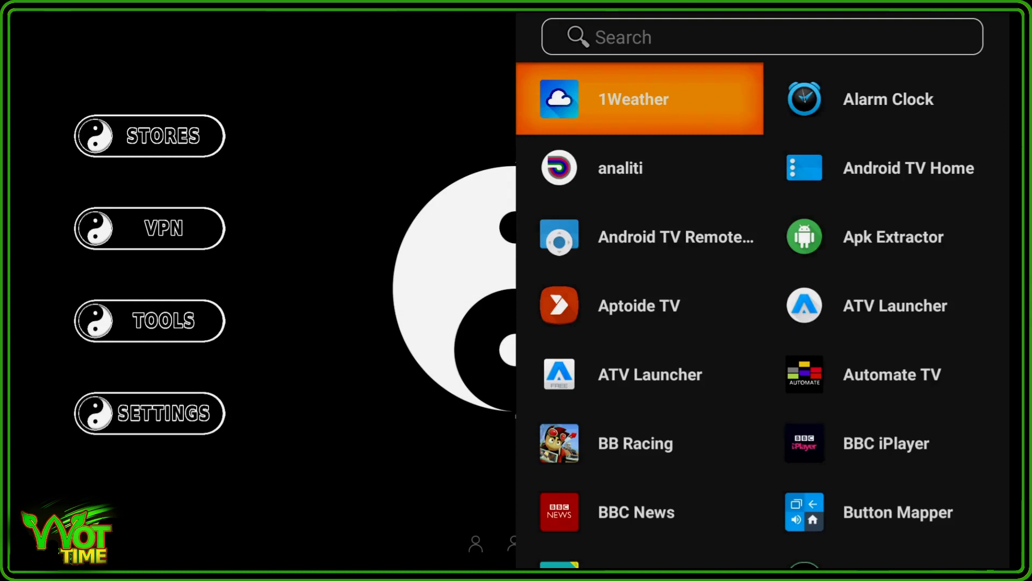
key("Down")
key("Down")
key("Down")
key("Down")
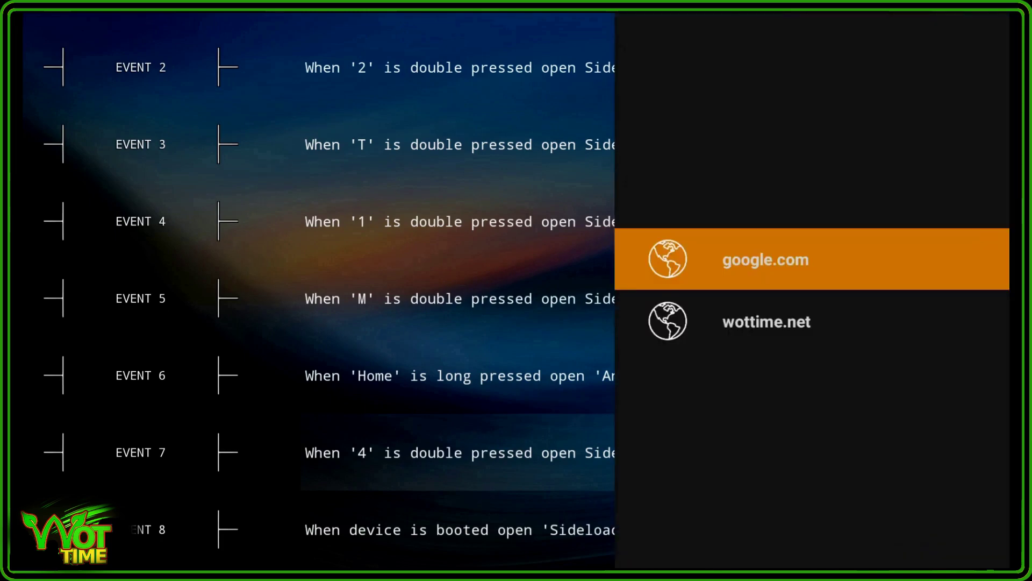
Step: Check the url tile's website choices, google.com and wottime.net, over the Automate TV event list
key("Down")
key("Up")
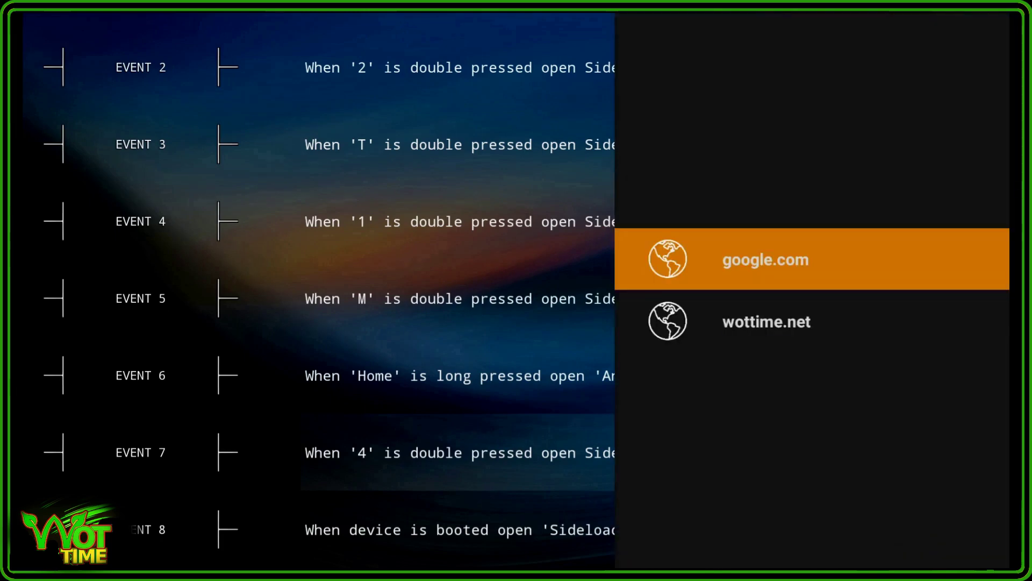